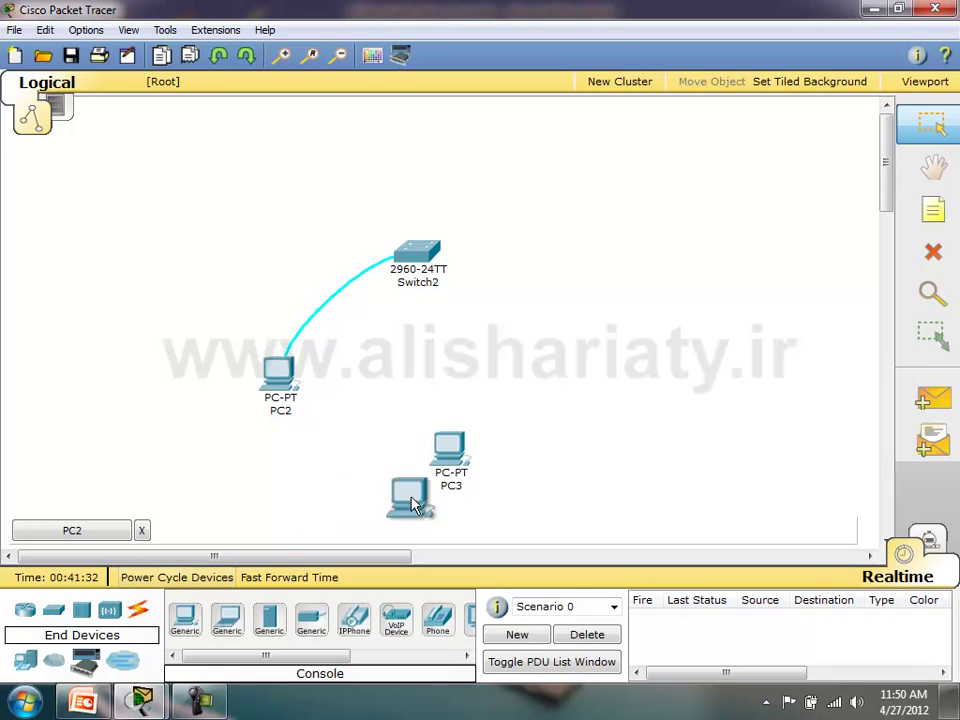
- Place another generic PC to the right of PC3 and a generic server to the left of PC3
click(521, 468)
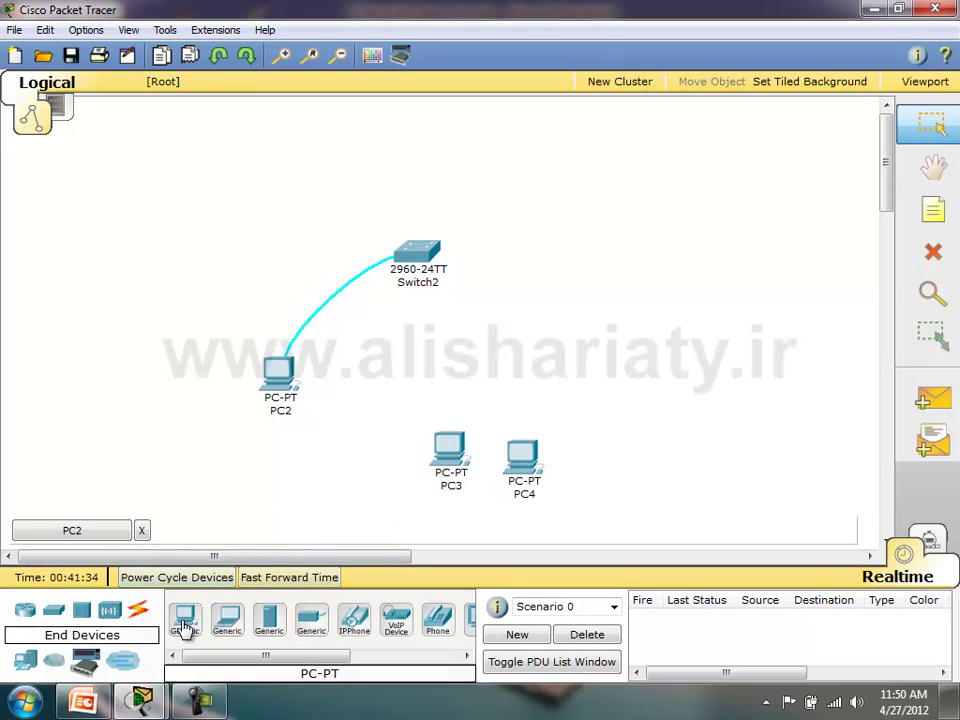
click(274, 620)
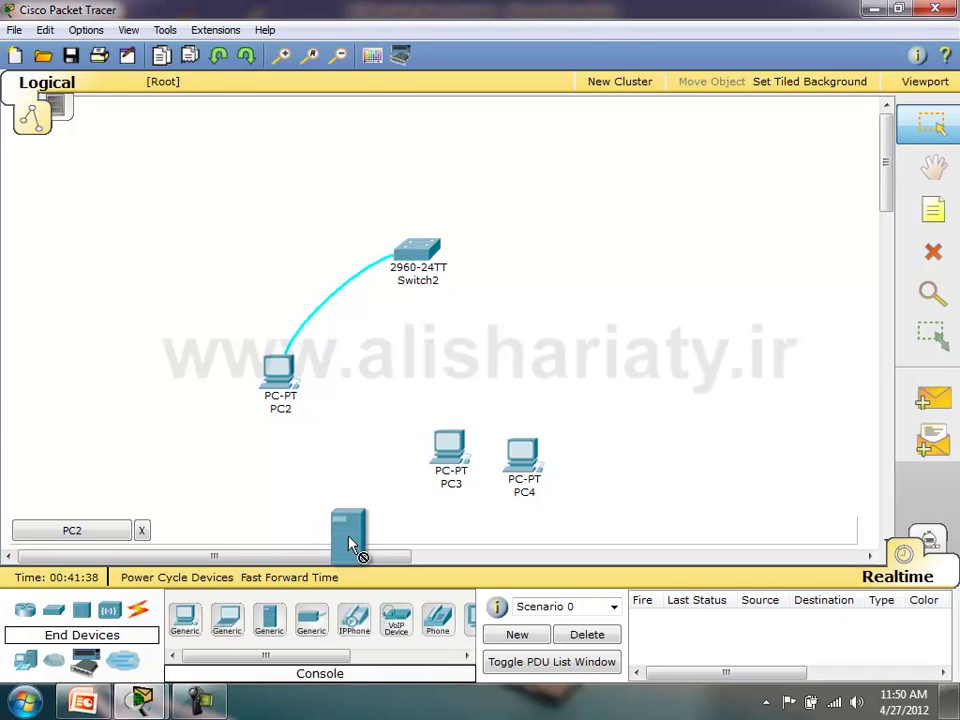
click(377, 479)
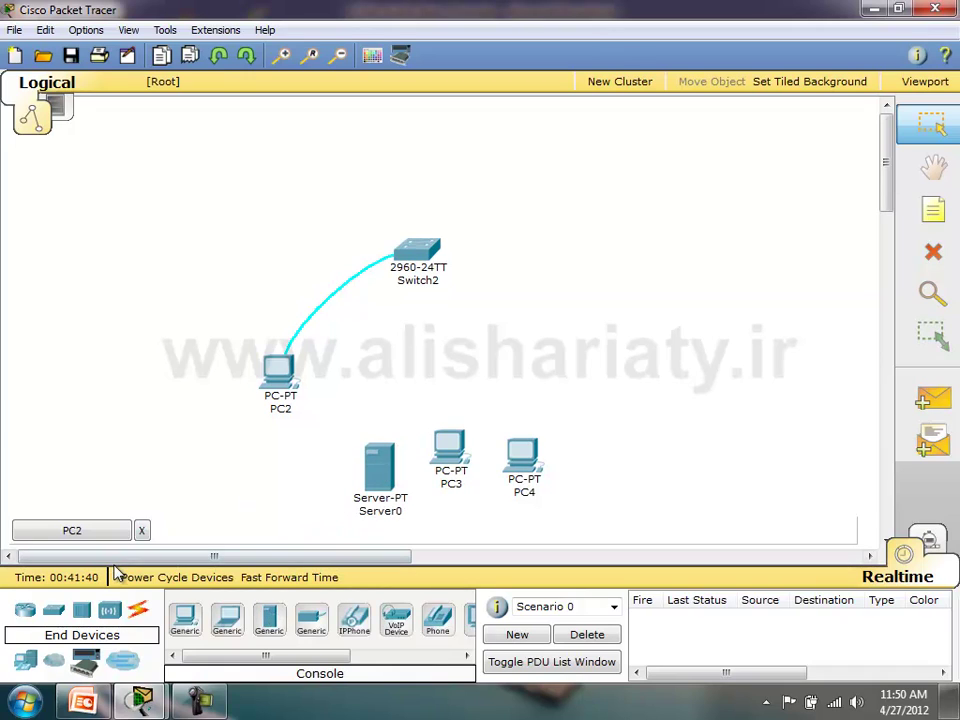
- Connect the server's FastEthernet port to FastEthernet0/1 on Switch2 with a copper straight-through cable
click(141, 612)
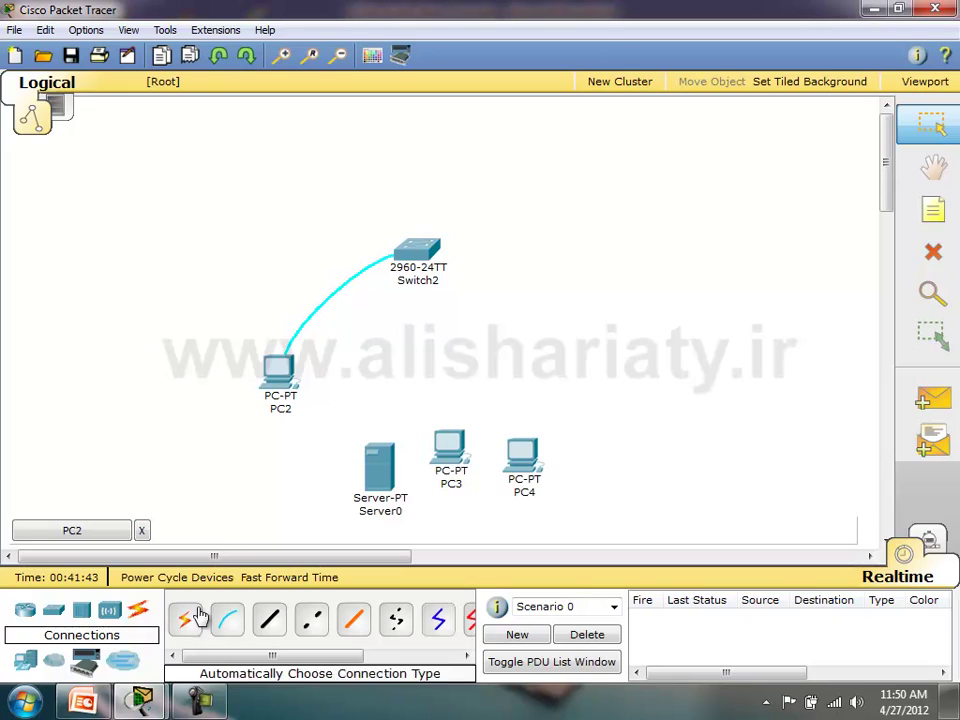
click(268, 622)
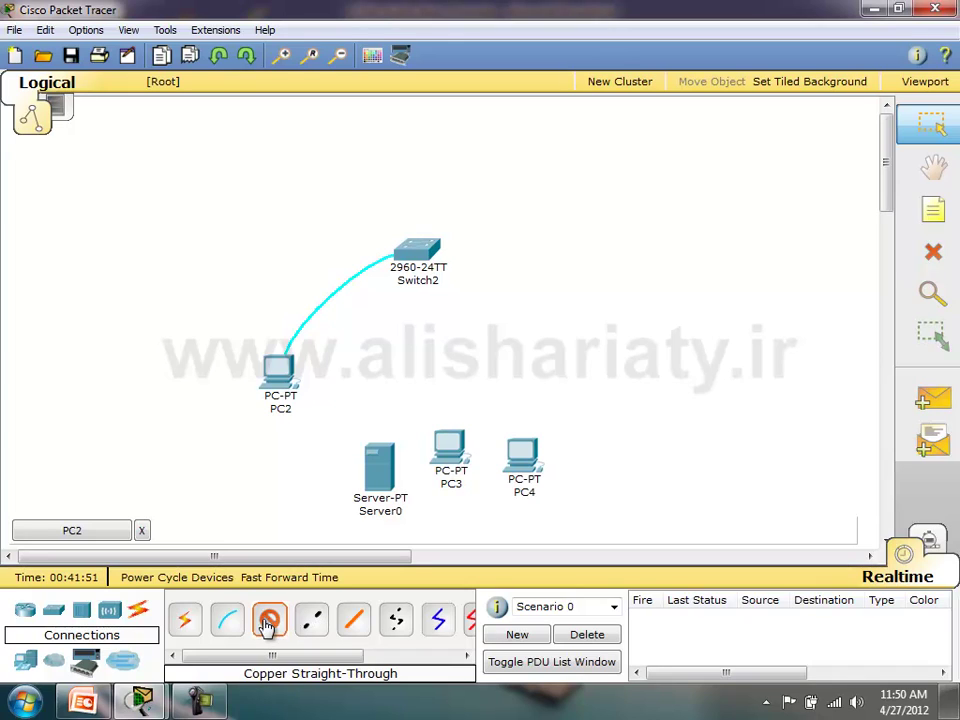
click(388, 466)
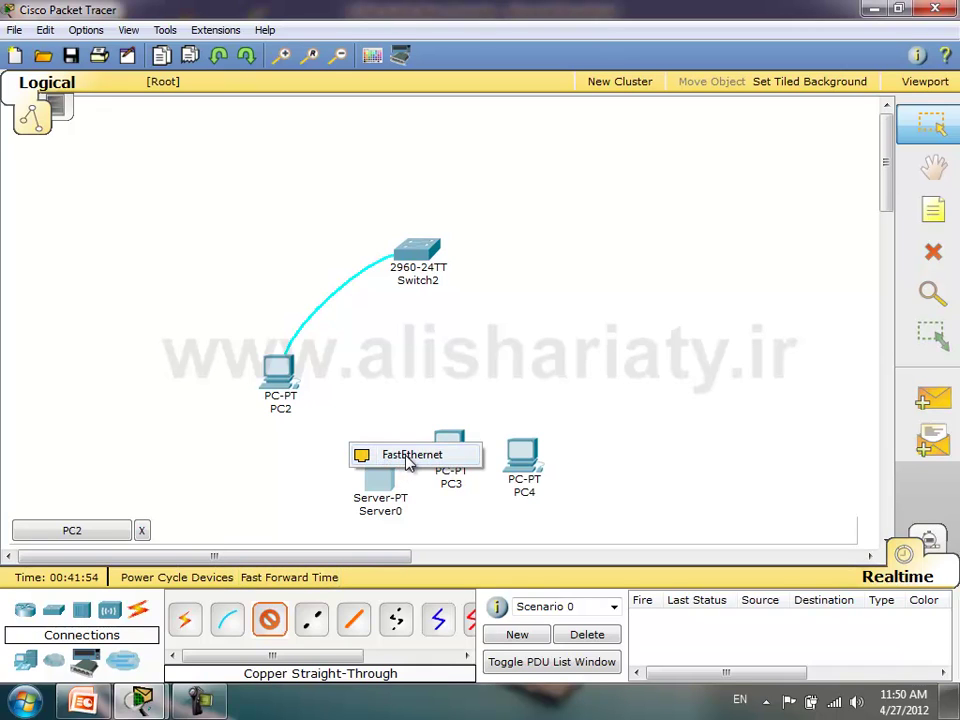
click(405, 454)
click(416, 253)
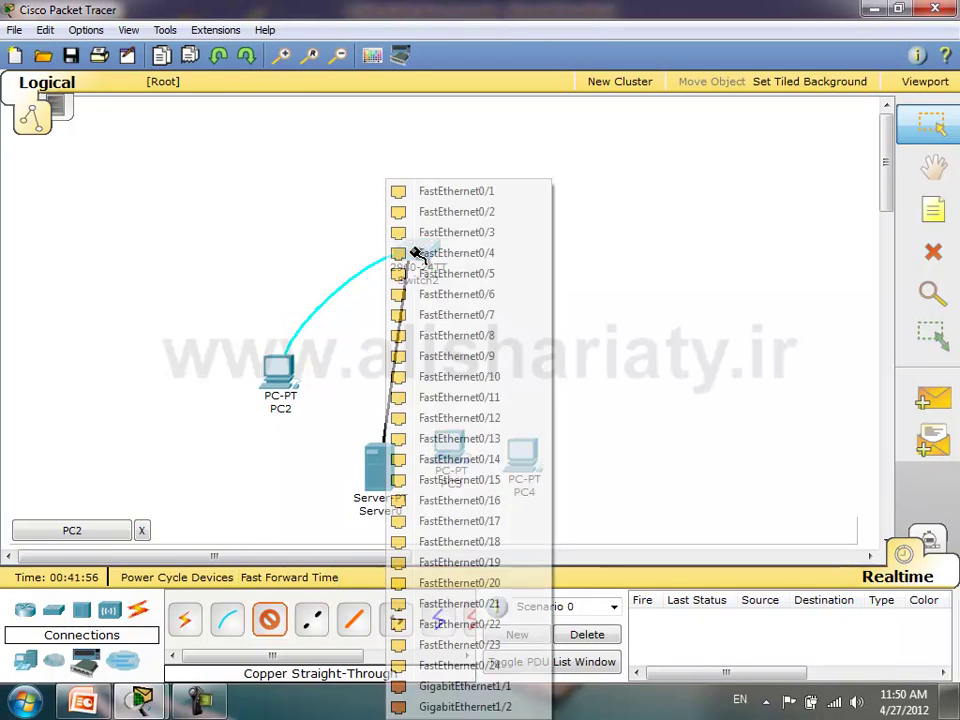
click(476, 197)
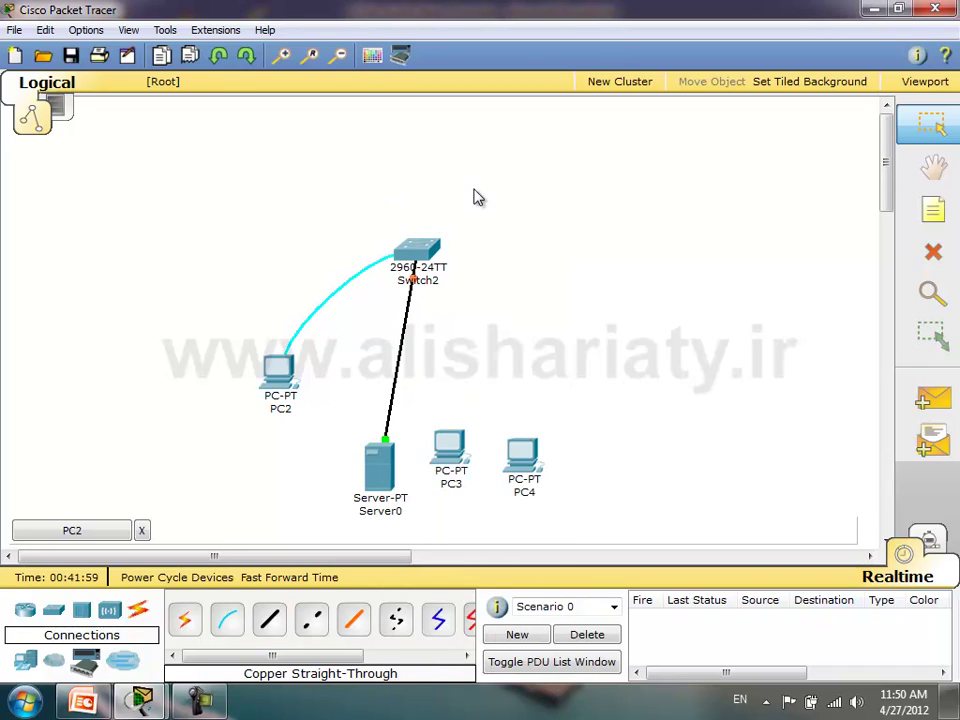
- Connect PC3's FastEthernet port to FastEthernet0/2 on Switch2 with a copper straight-through cable
click(271, 621)
click(447, 460)
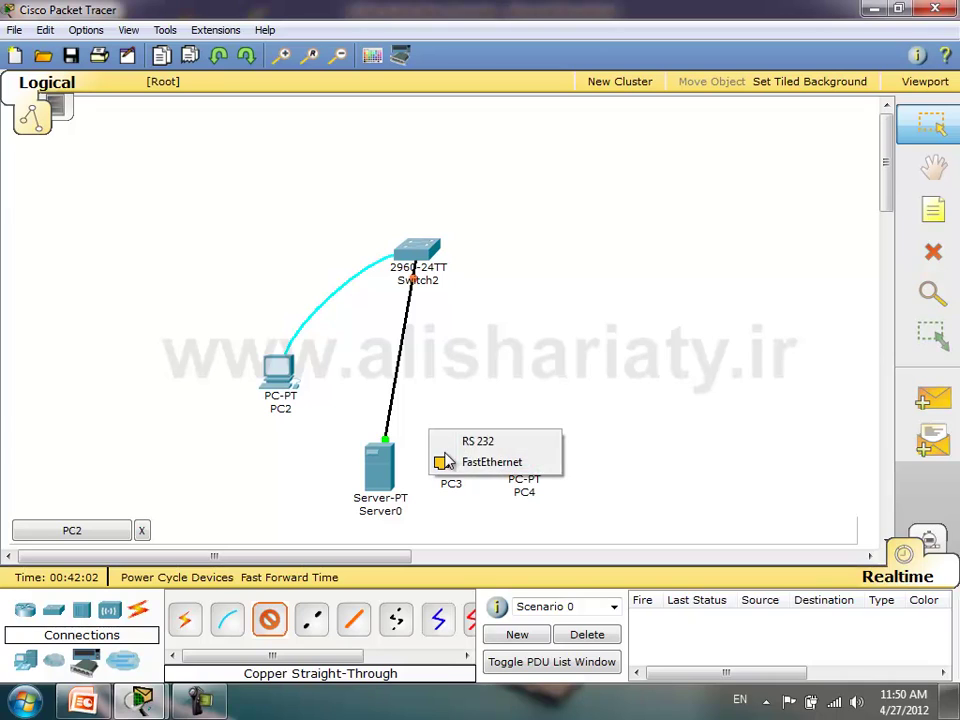
click(472, 461)
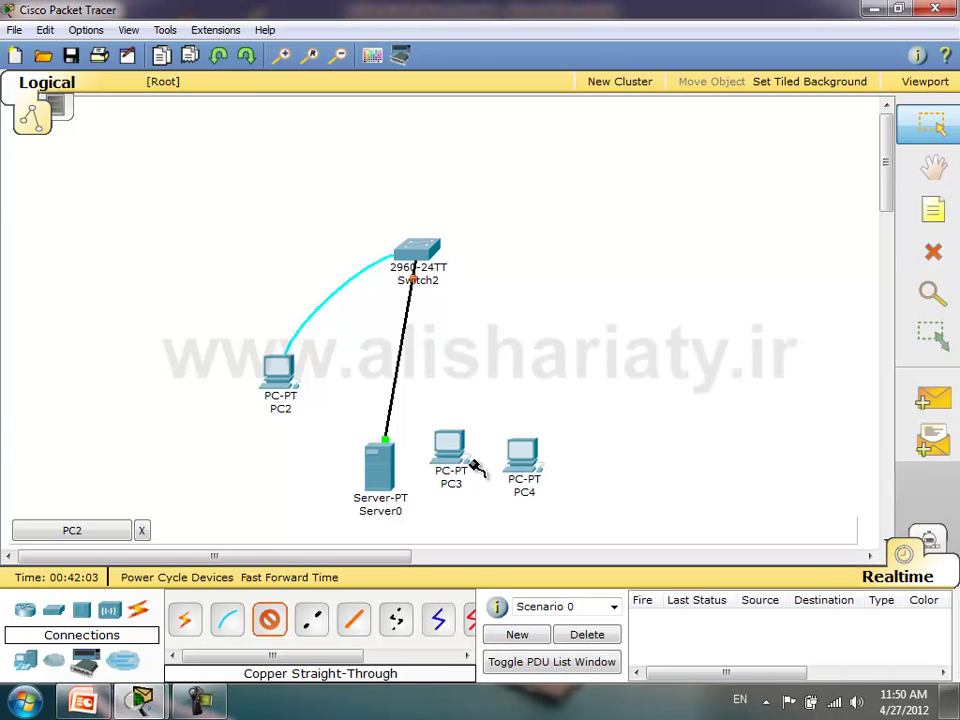
click(418, 258)
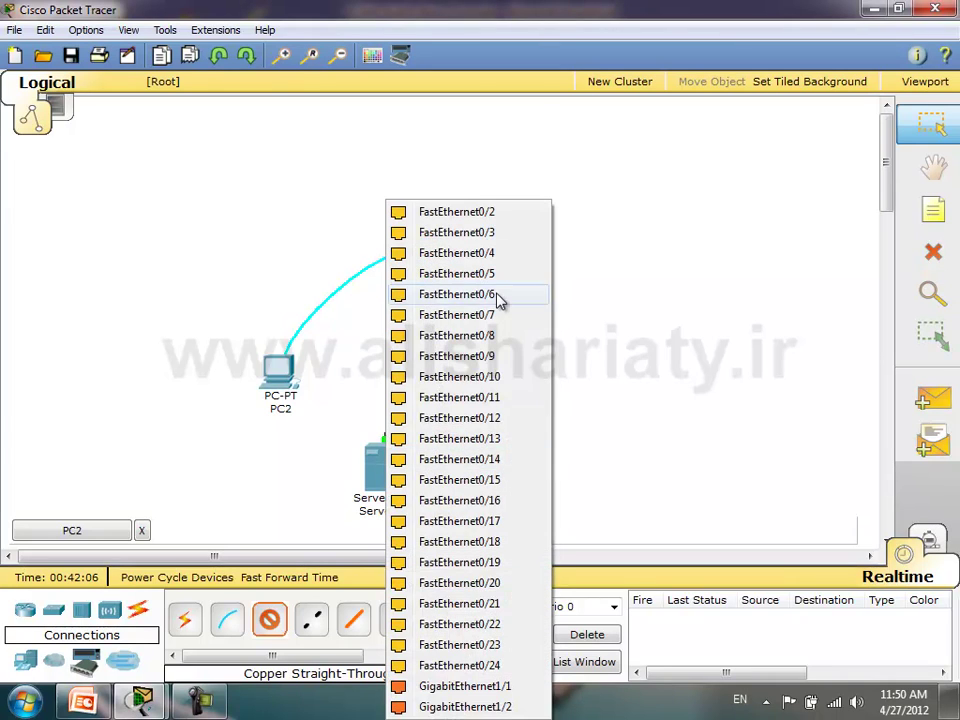
click(512, 211)
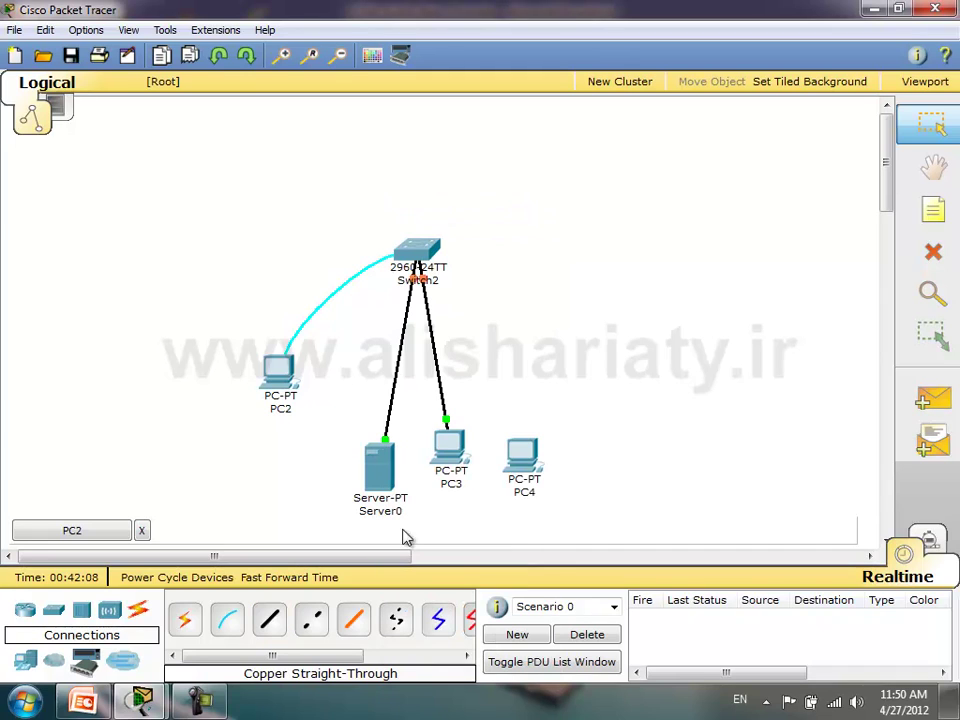
- Connect PC4's FastEthernet port to FastEthernet0/3 on Switch2 with a copper straight-through cable
click(522, 455)
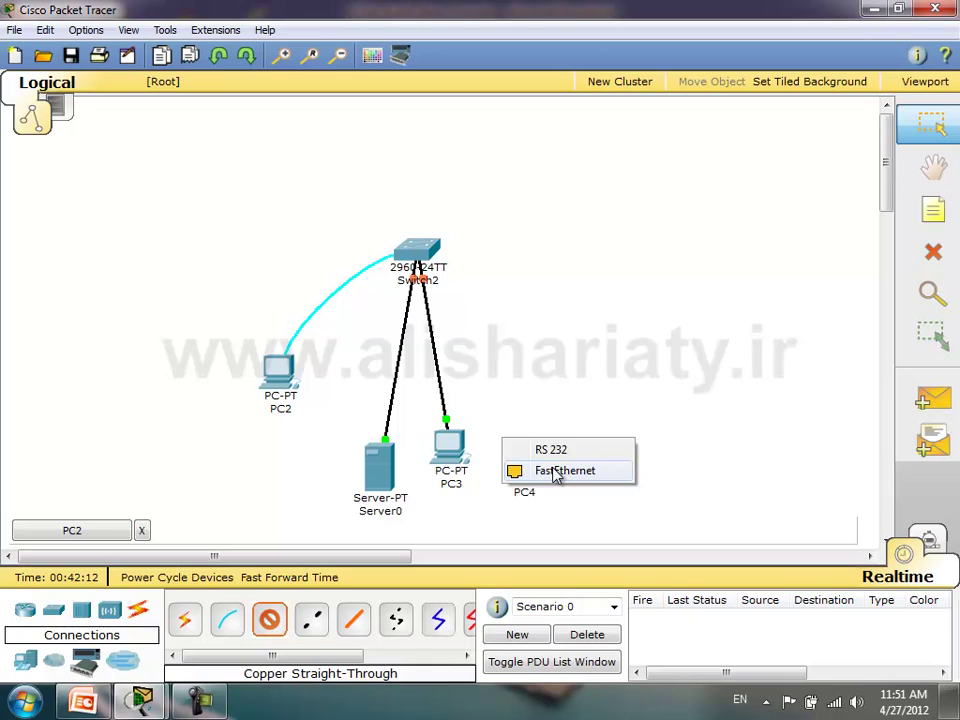
click(555, 472)
click(428, 247)
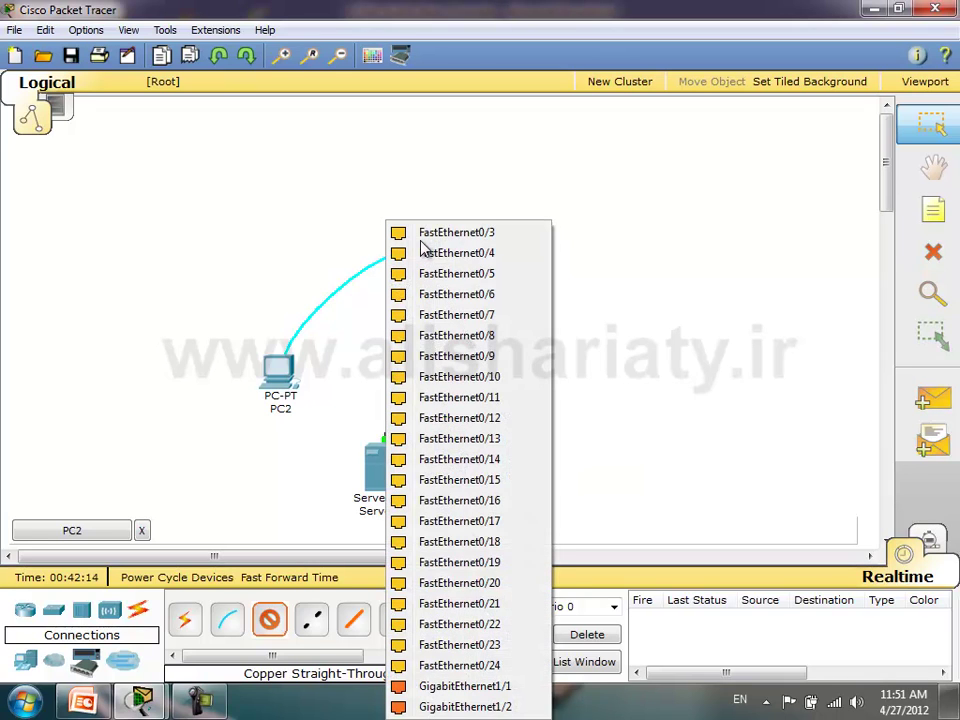
click(424, 234)
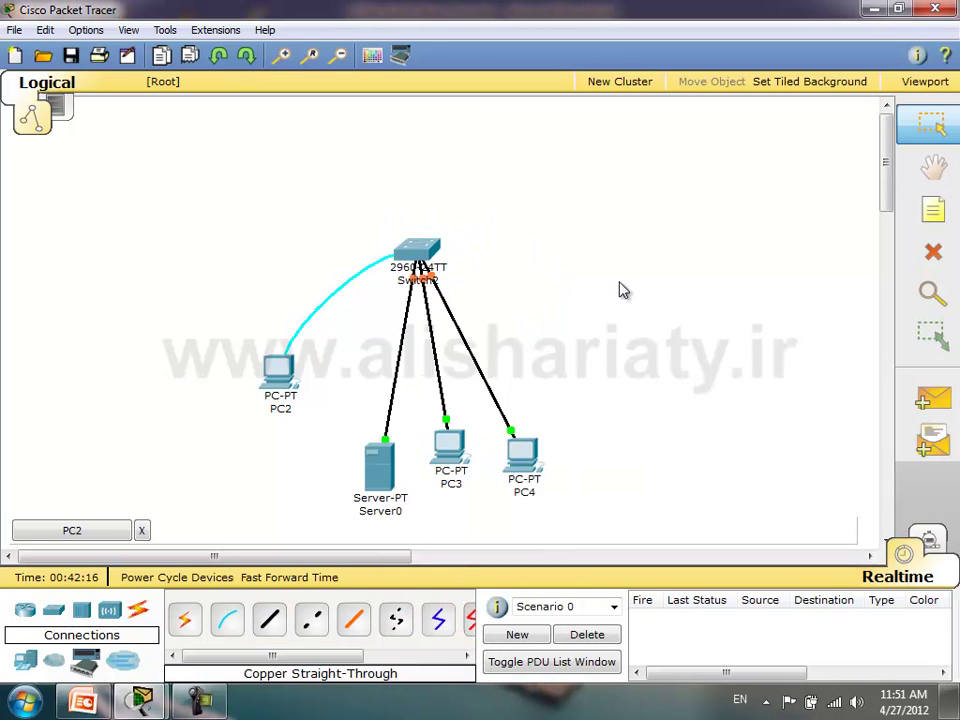
- Give Server0 the static IP address 192.168.0.1 with subnet mask 255.255.255.0 and close its window
mouse_move(447, 289)
click(384, 470)
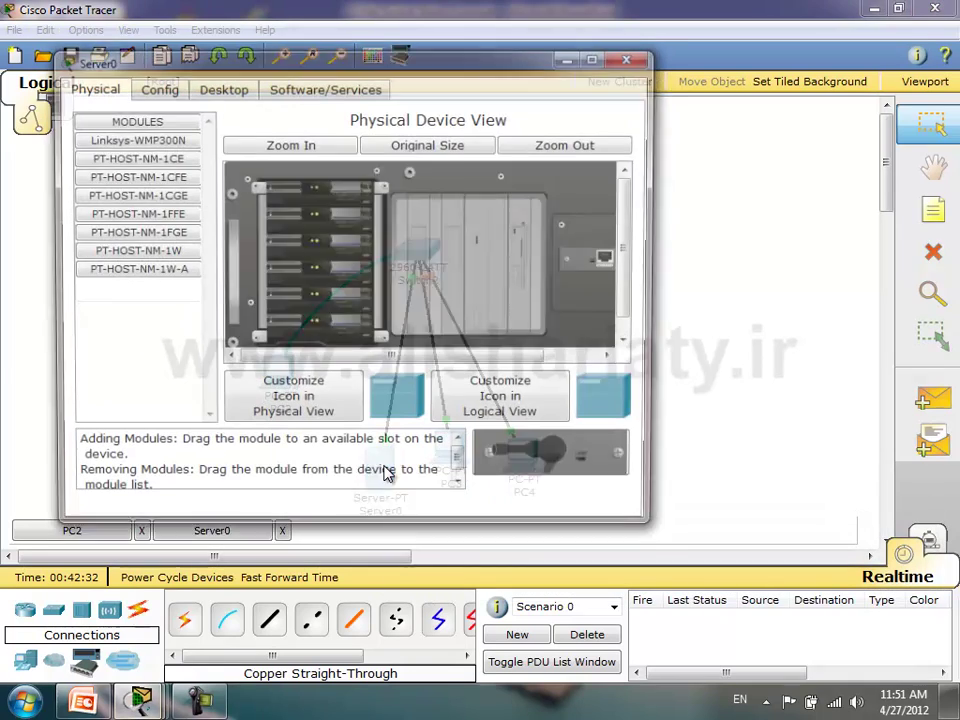
click(240, 88)
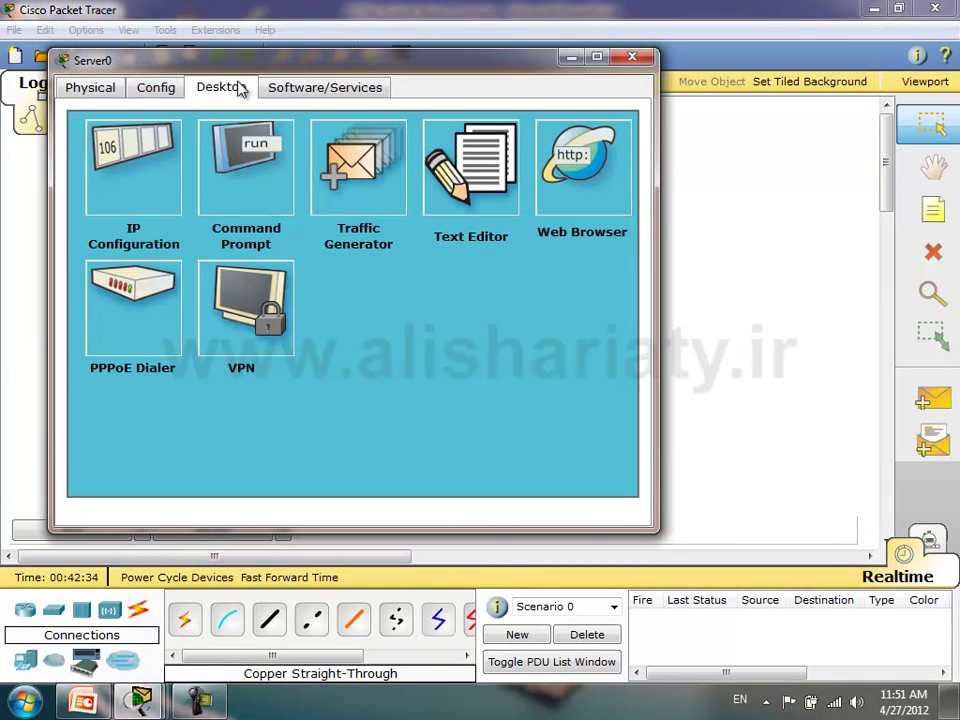
click(145, 160)
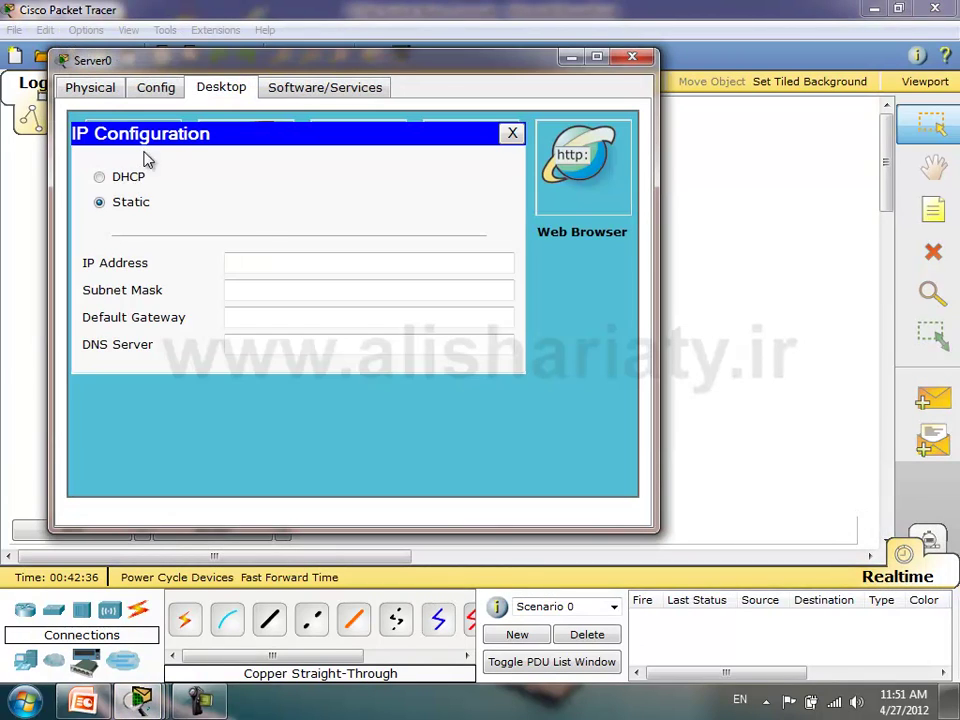
click(265, 261)
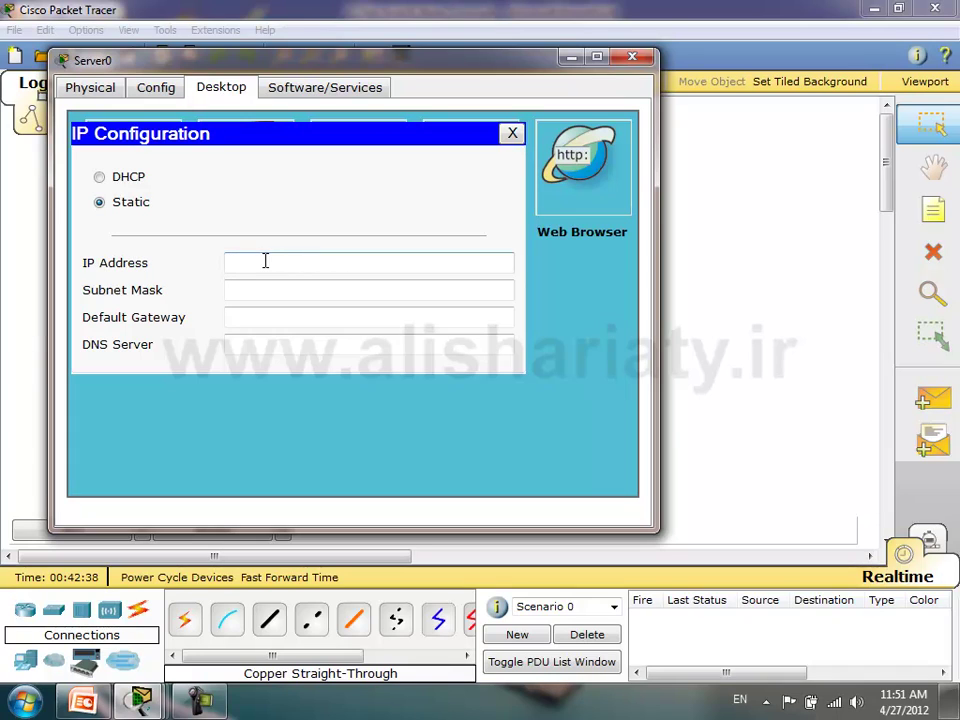
text(192.168.0.1)
click(336, 289)
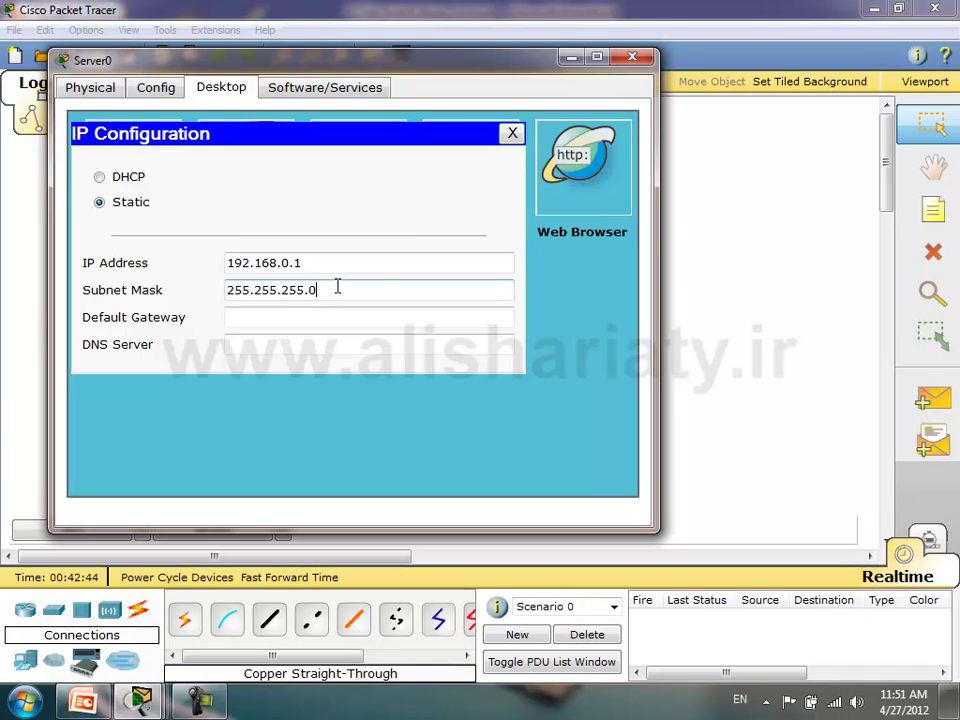
click(512, 133)
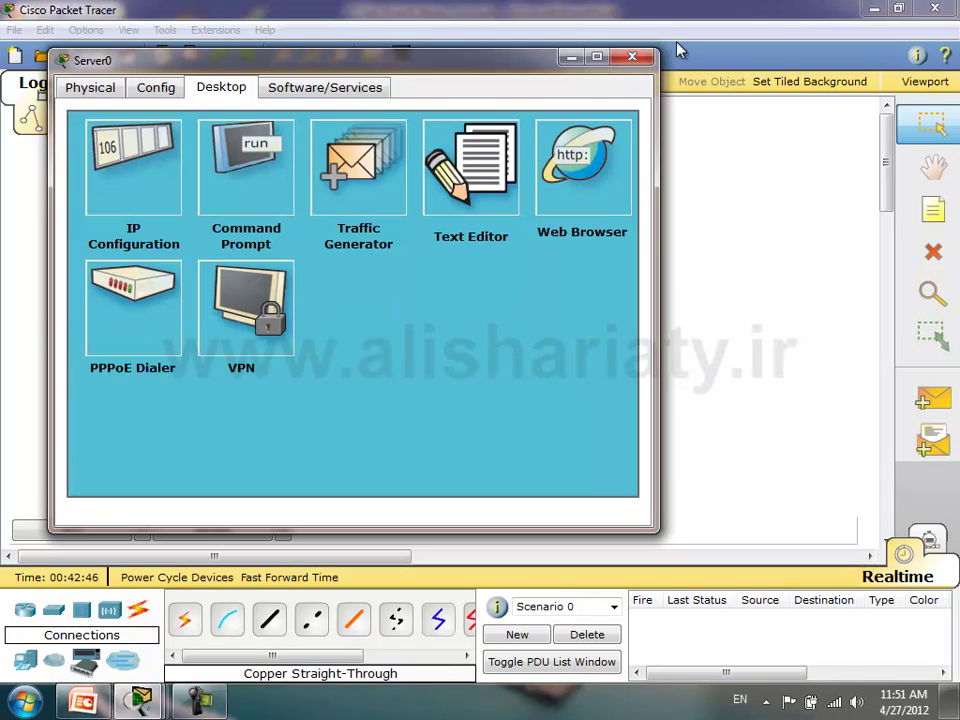
click(632, 57)
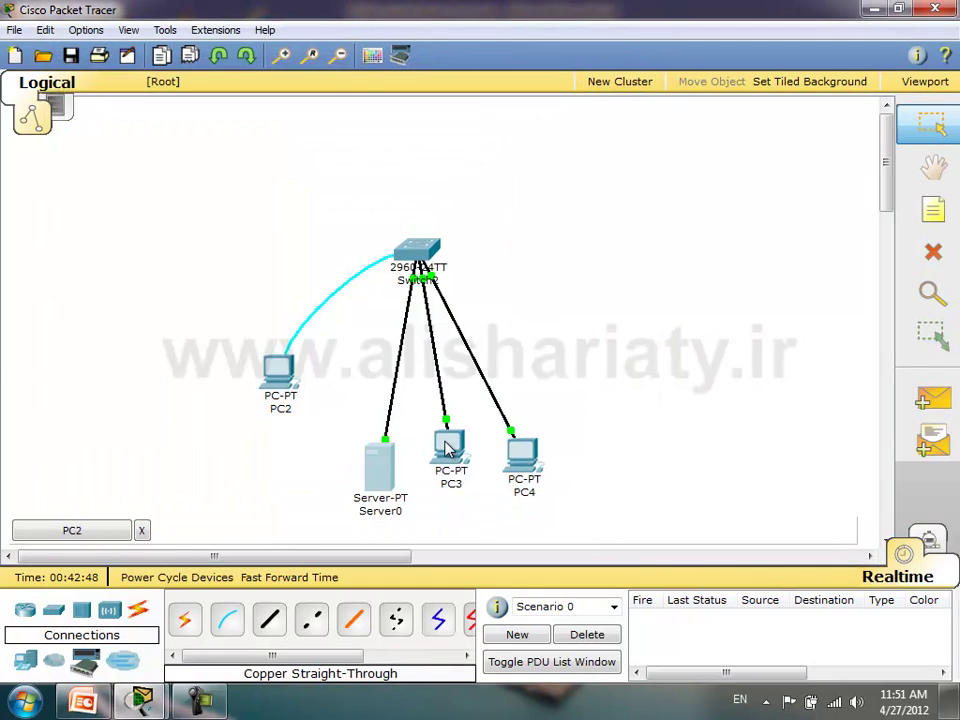
- Give PC3 the static IP address 192.168.0.2 with subnet mask 255.255.255.0 and close its window
click(447, 443)
click(303, 184)
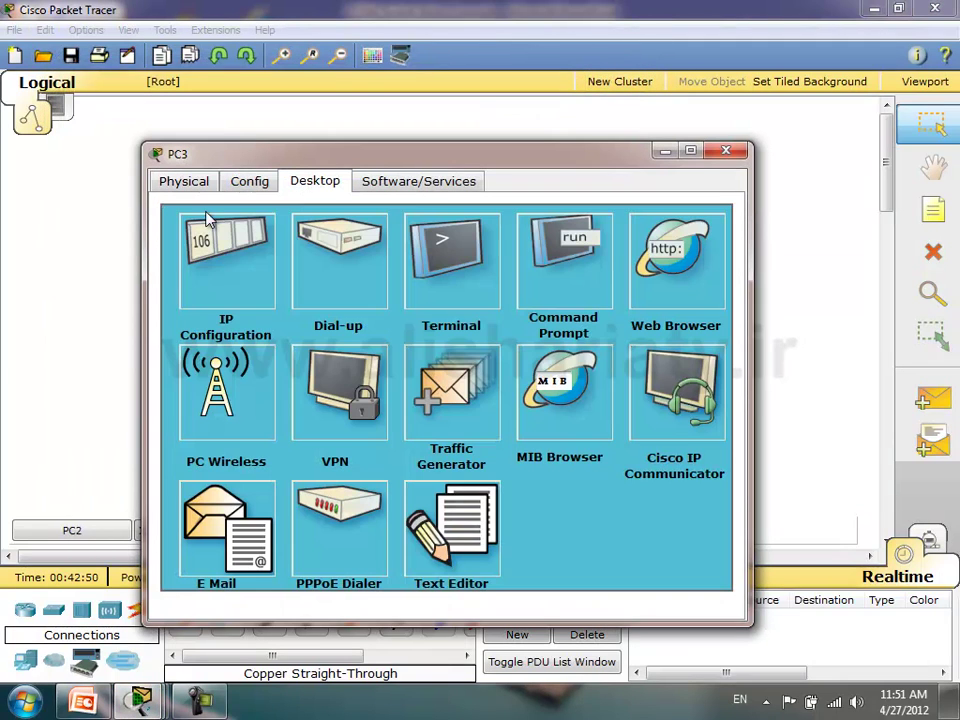
click(218, 252)
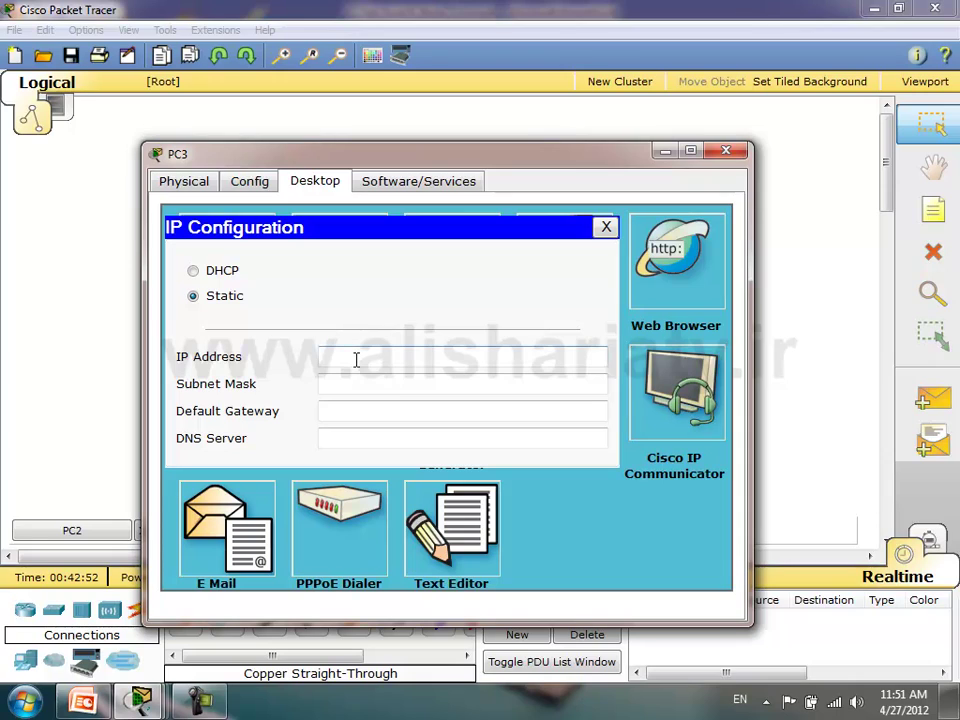
text(192.168.0.2)
click(394, 384)
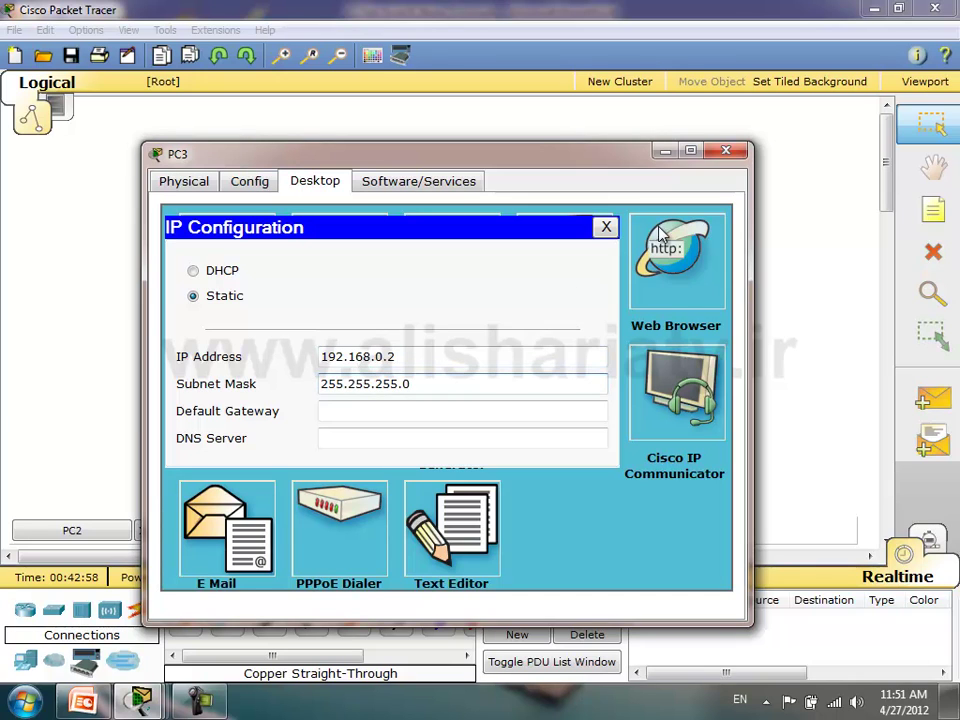
click(606, 228)
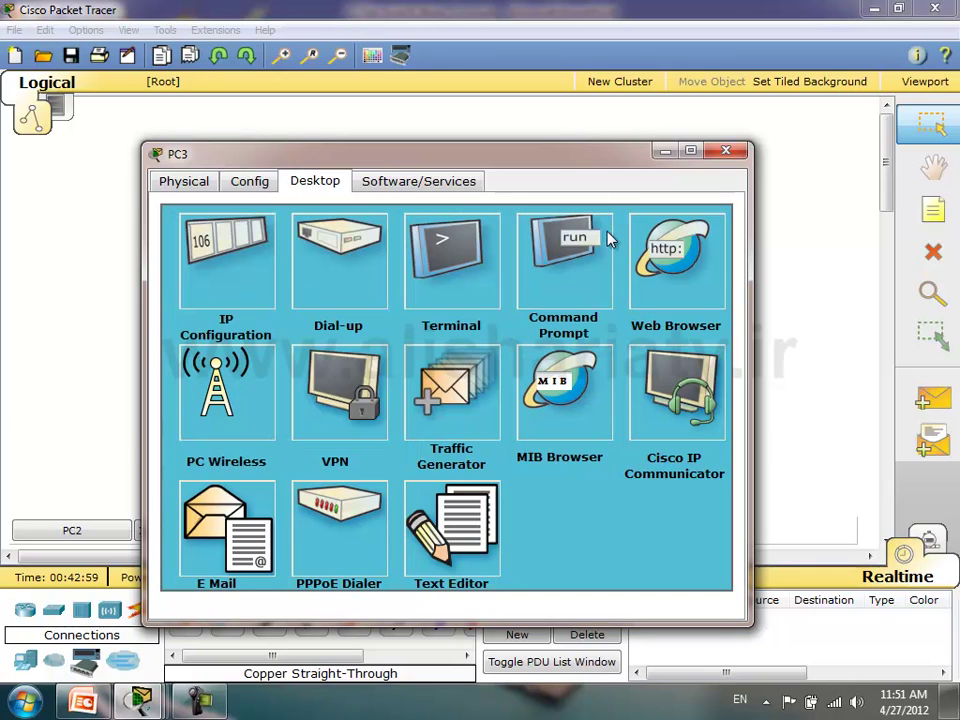
click(736, 153)
- Give PC4 the static IP address 192.168.0.3 with subnet mask 255.255.255.0 and close its window
click(521, 452)
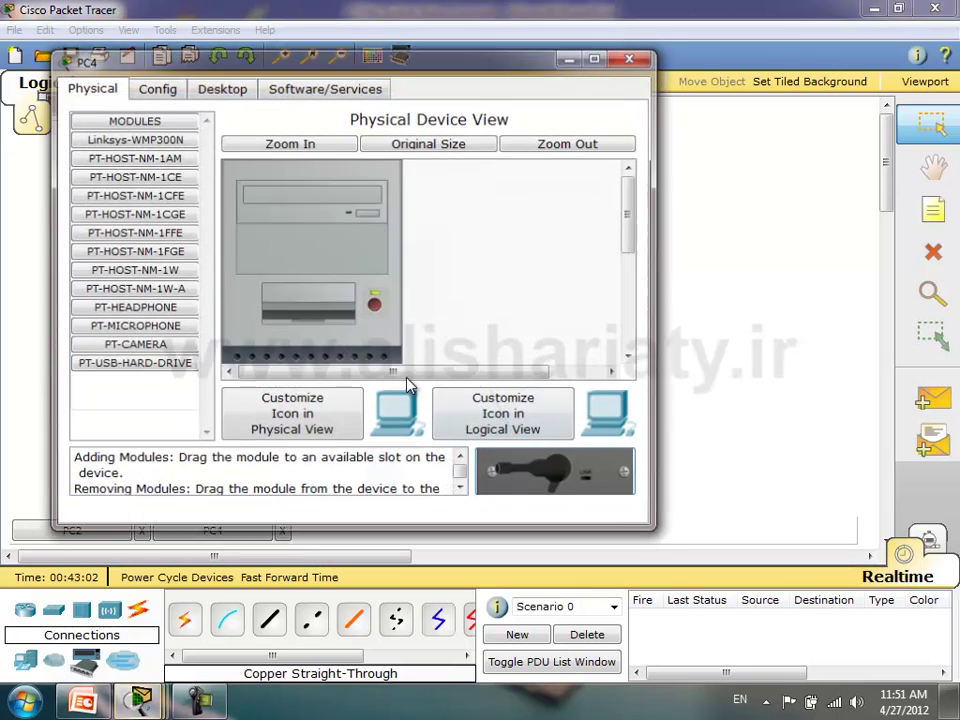
click(215, 89)
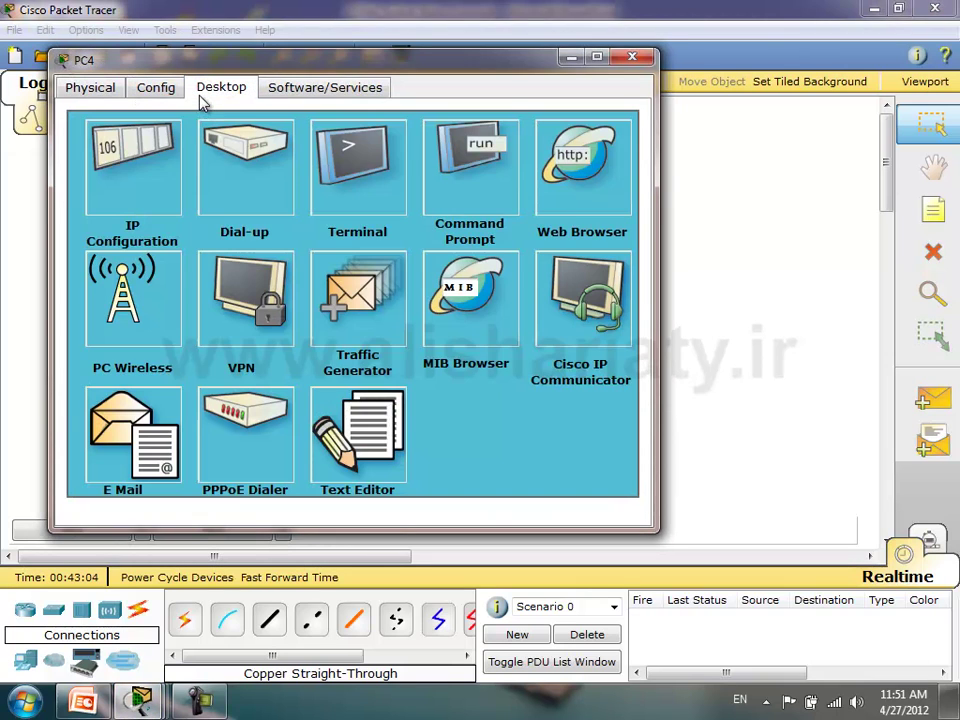
click(140, 170)
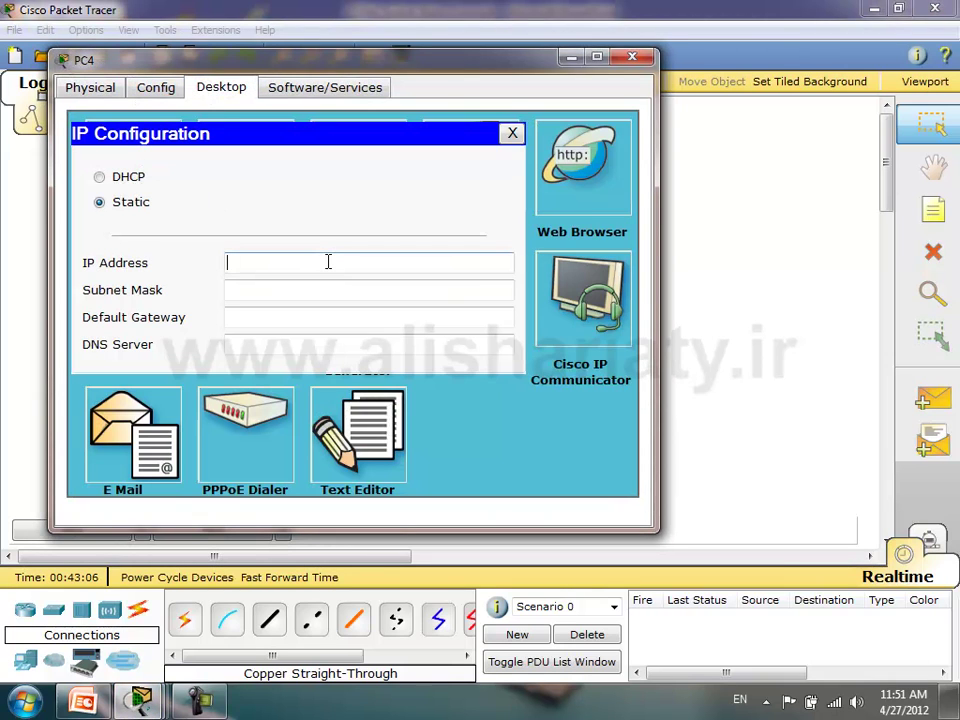
text(192.168.0.3)
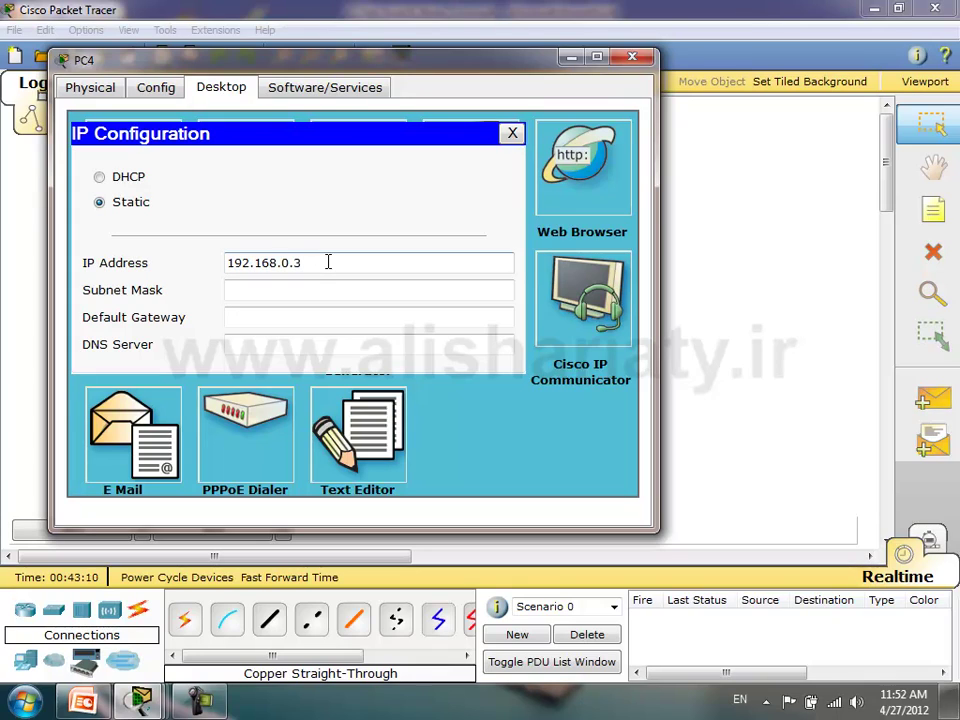
click(364, 291)
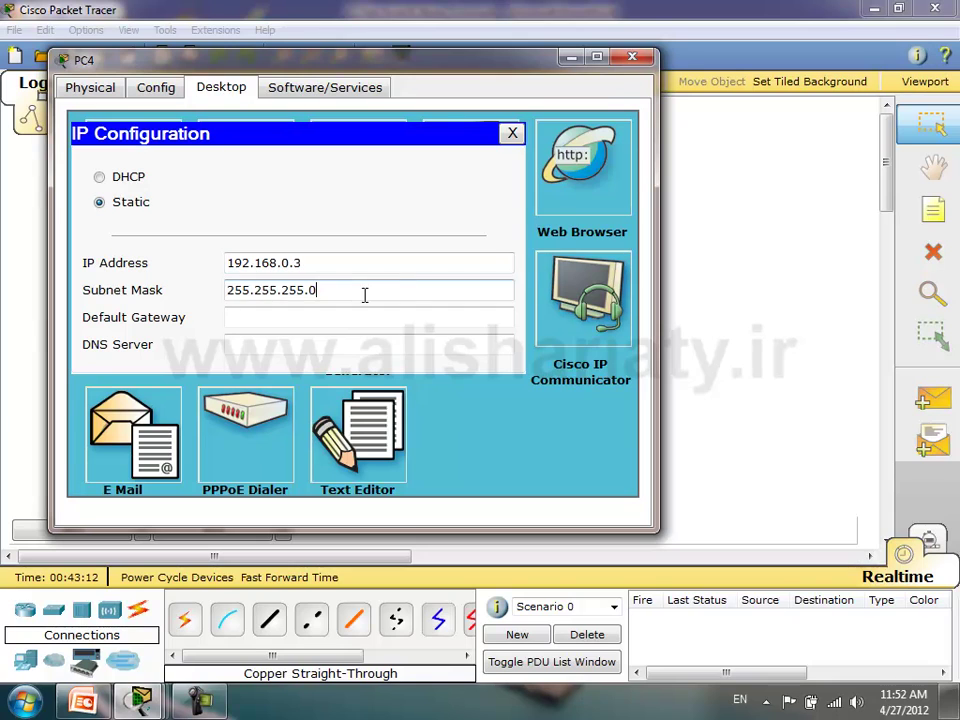
click(511, 133)
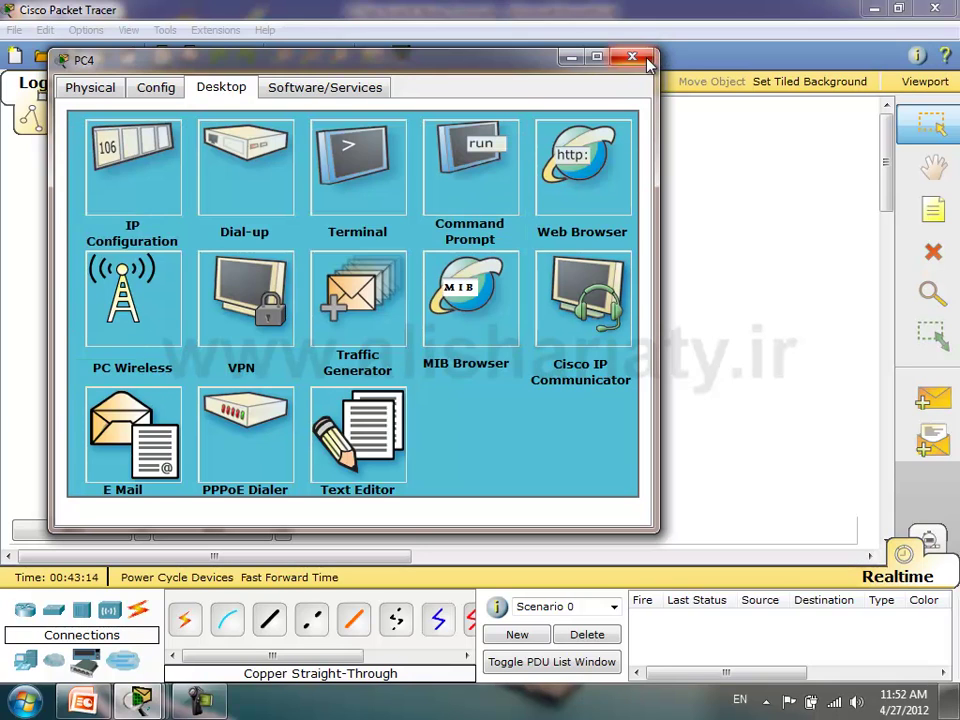
click(632, 57)
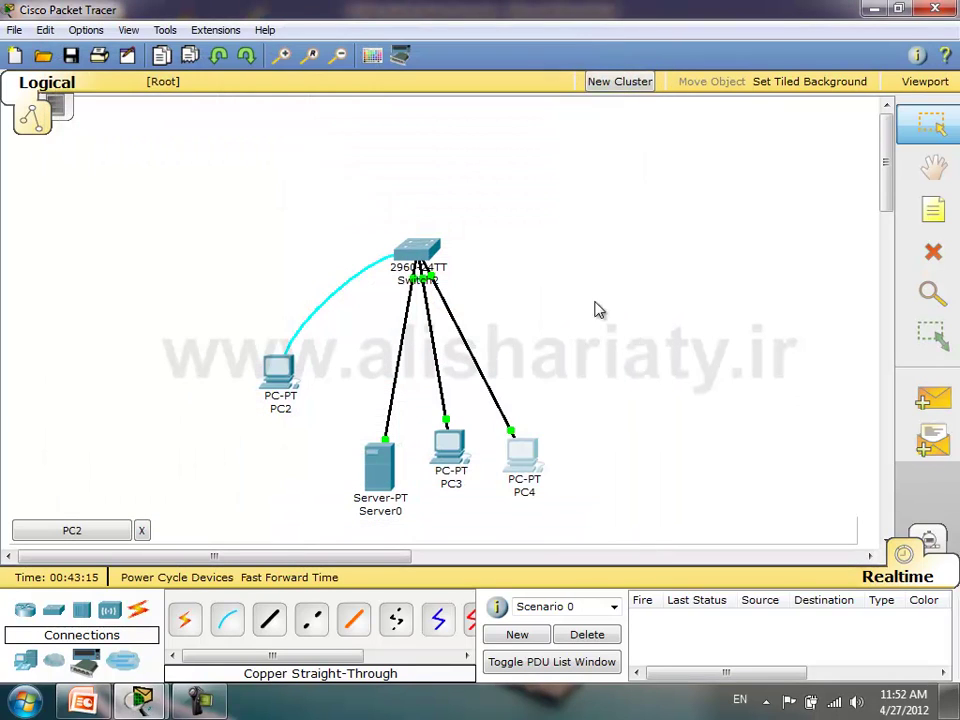
- Ping Server0 at 192.168.0.1 from PC4's command prompt, and close PC4's window
click(527, 458)
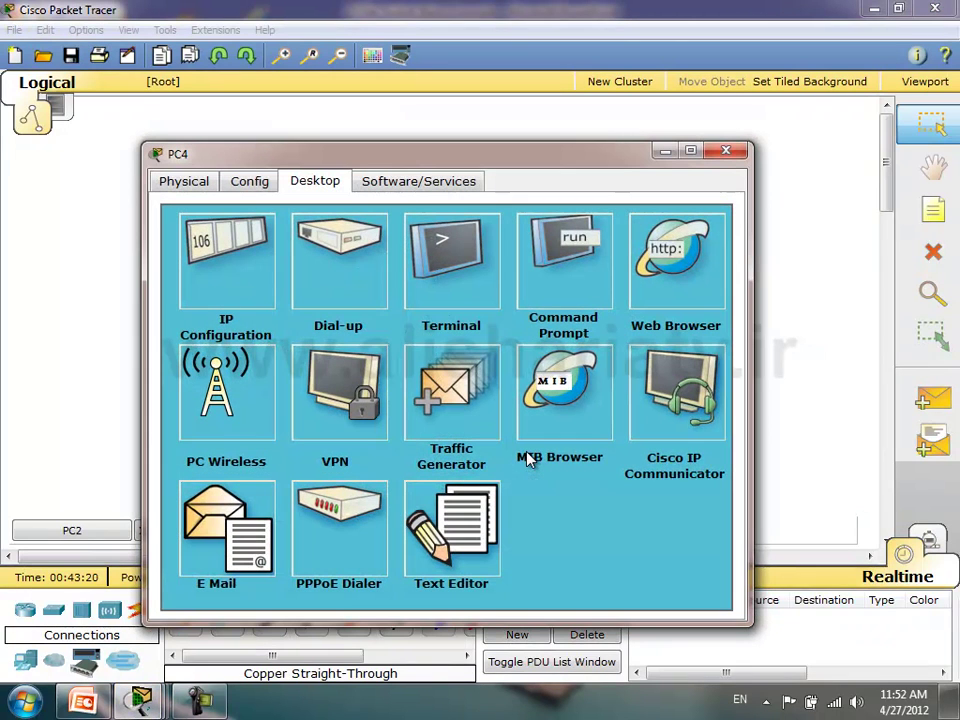
click(575, 248)
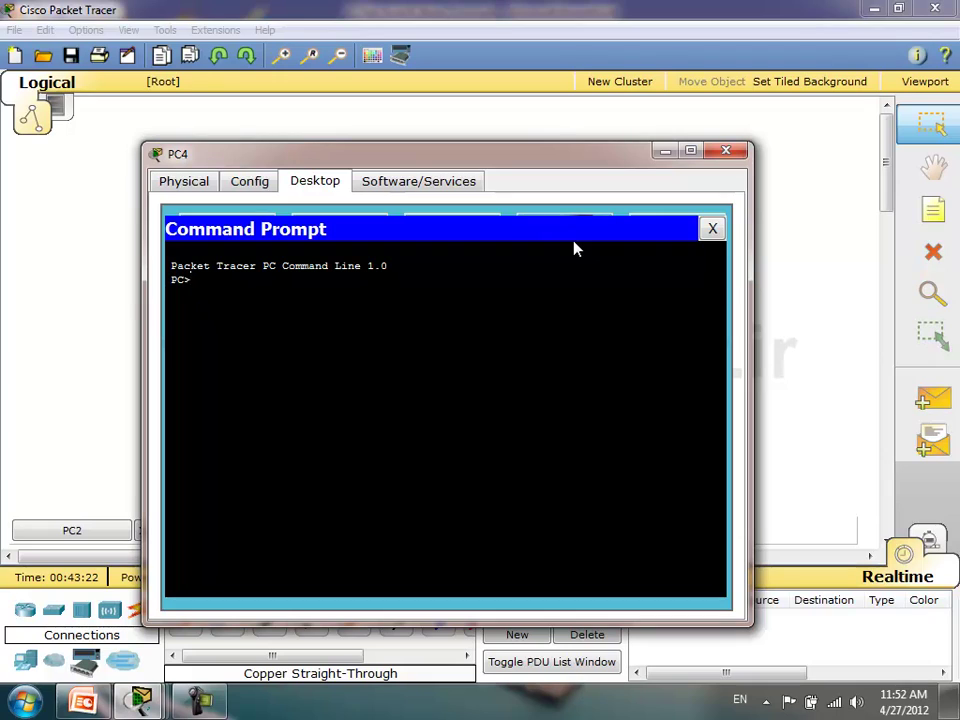
text(ping 192.16)
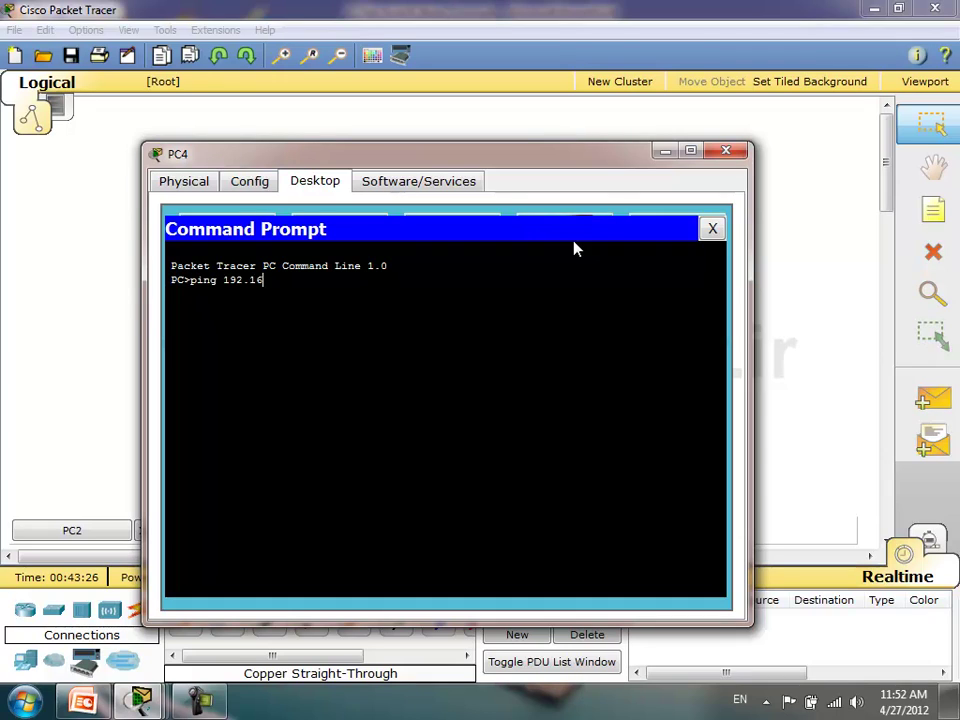
text(8.0.1)
key(Return)
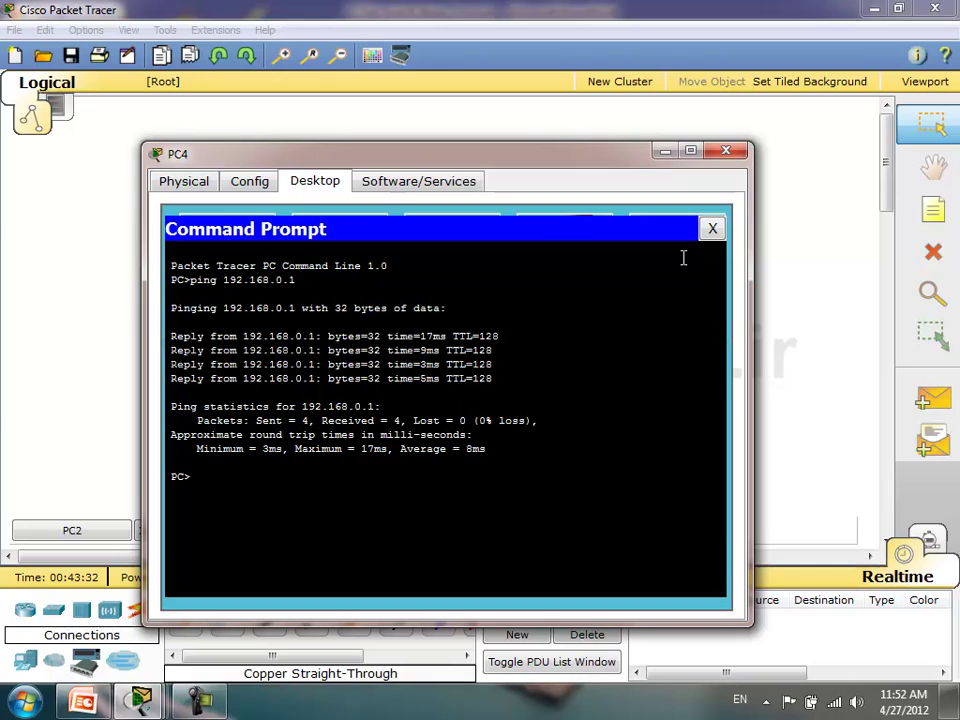
click(711, 233)
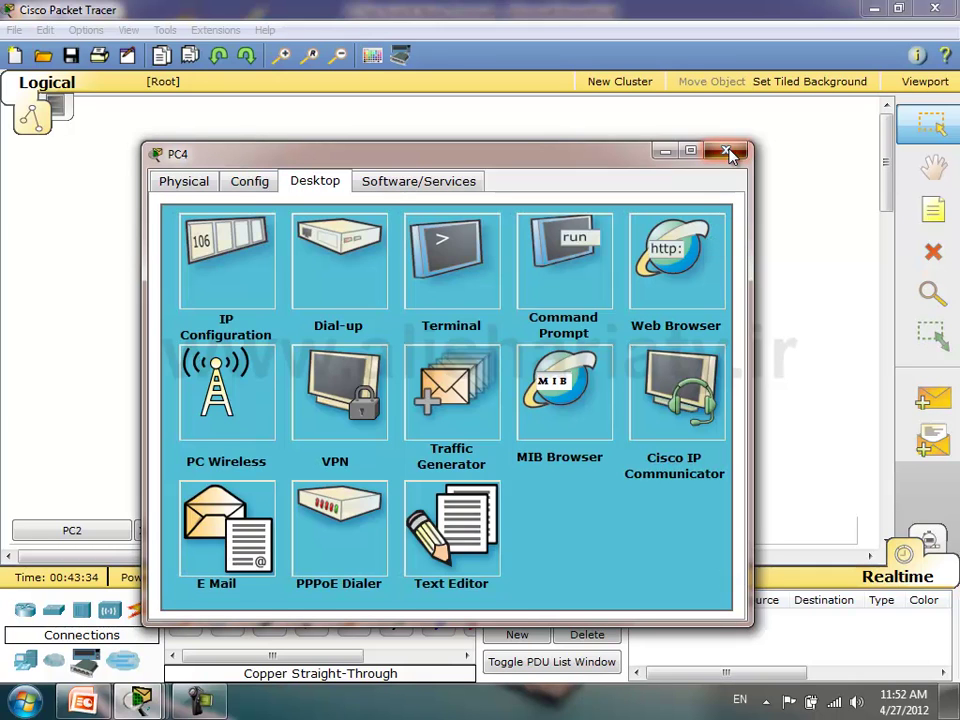
click(728, 152)
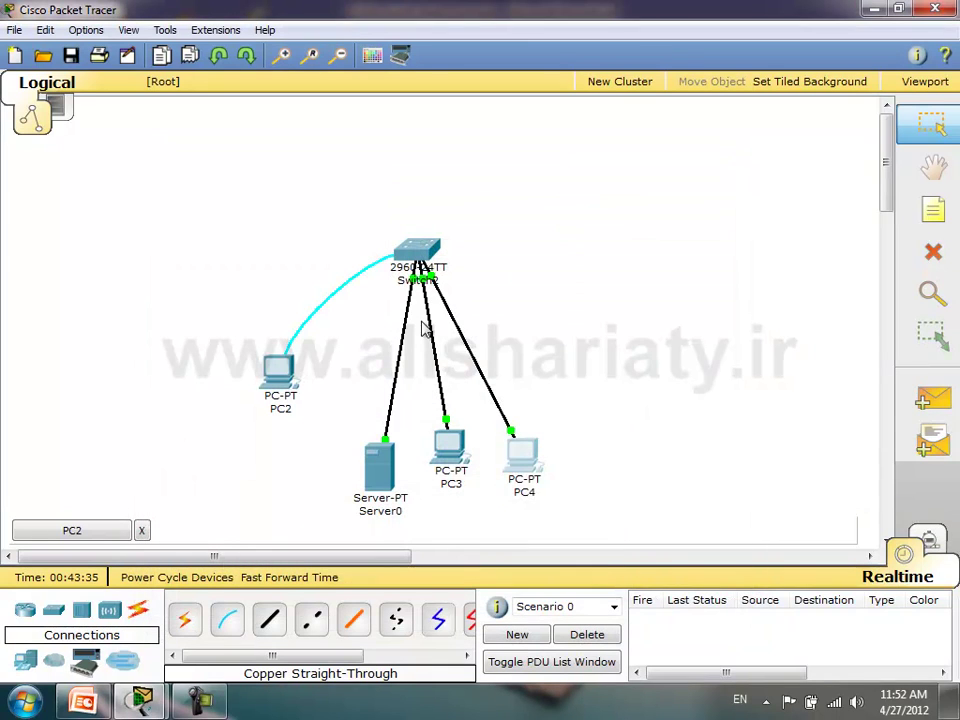
- Log in to the switch console from PC2's terminal with the account username and password
click(271, 383)
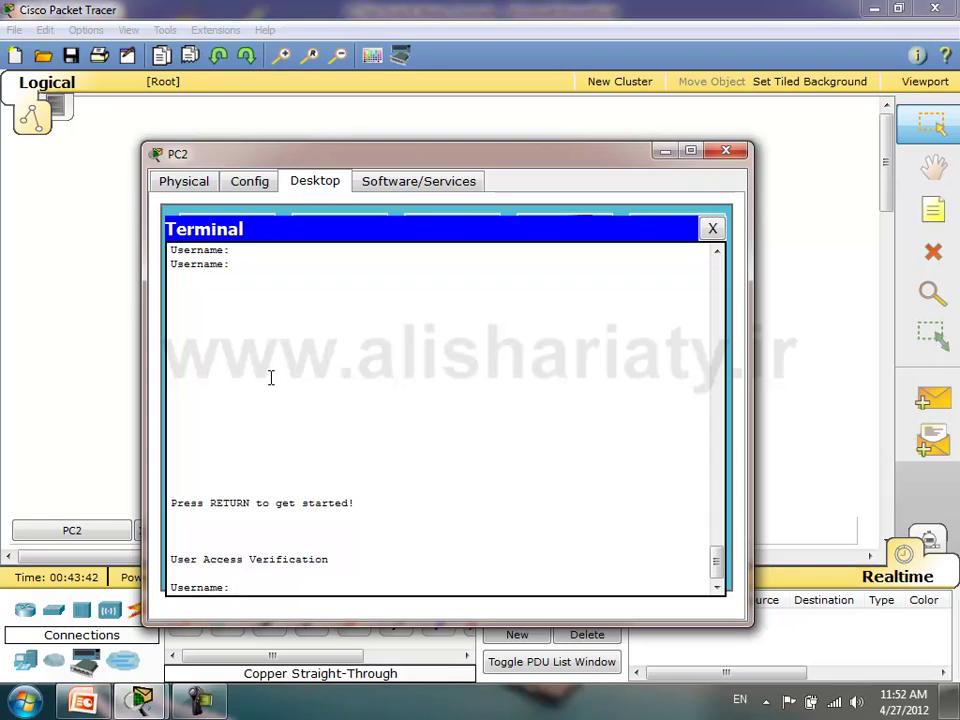
text(ali)
key(Return)
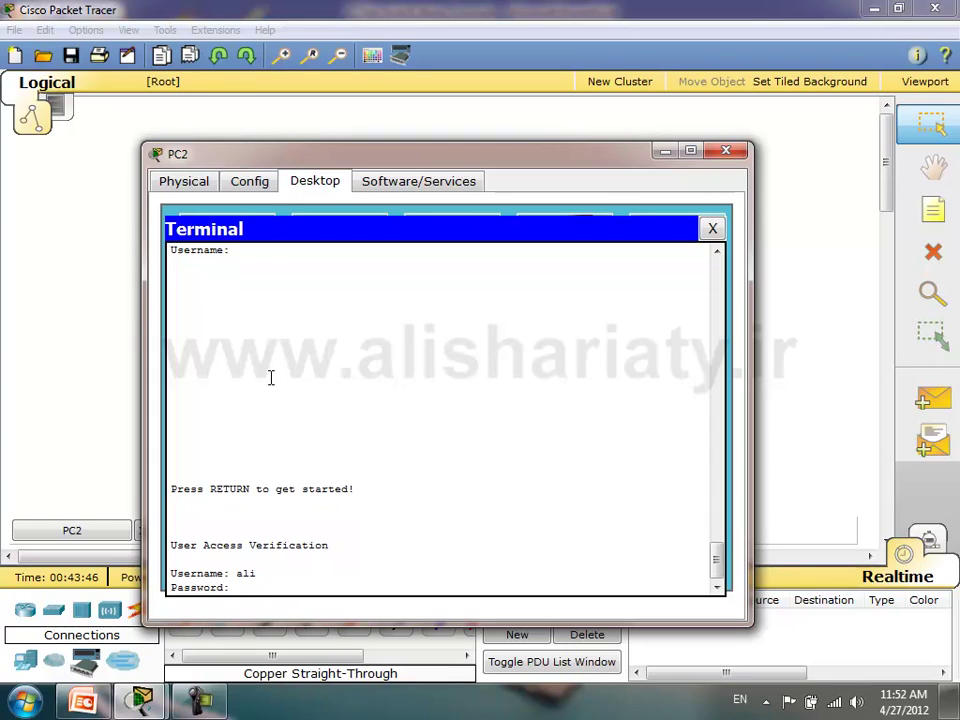
key(Return)
key(Return)
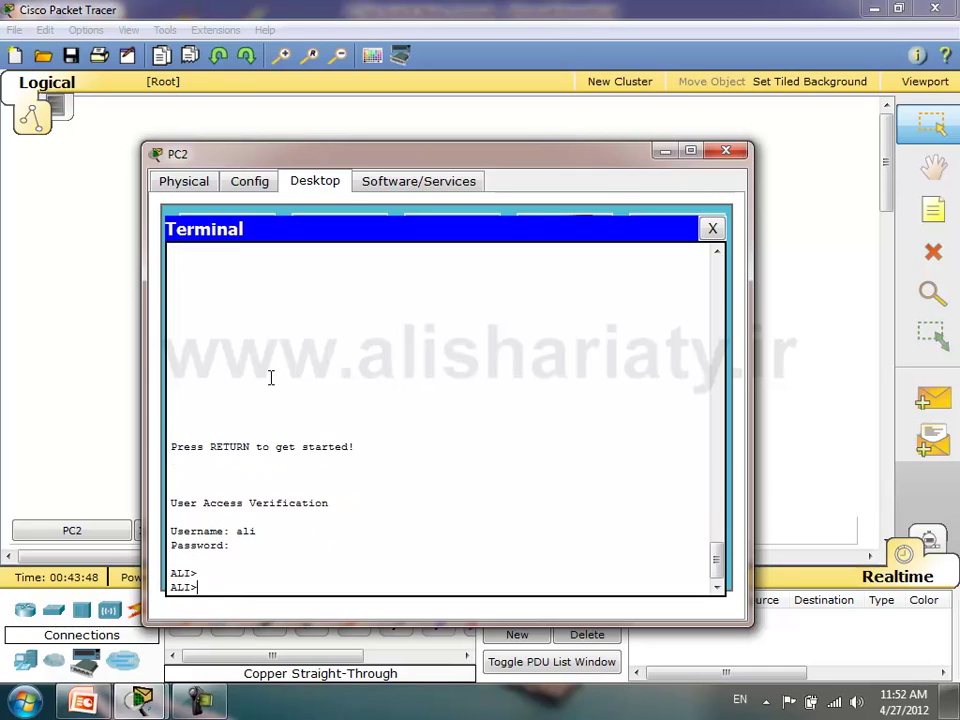
key(Return)
key(Return)
key(Return)
- Enter the switch's privileged EXEC mode with the enable command
text(en)
key(Return)
key(Return)
key(Return)
key(Return)
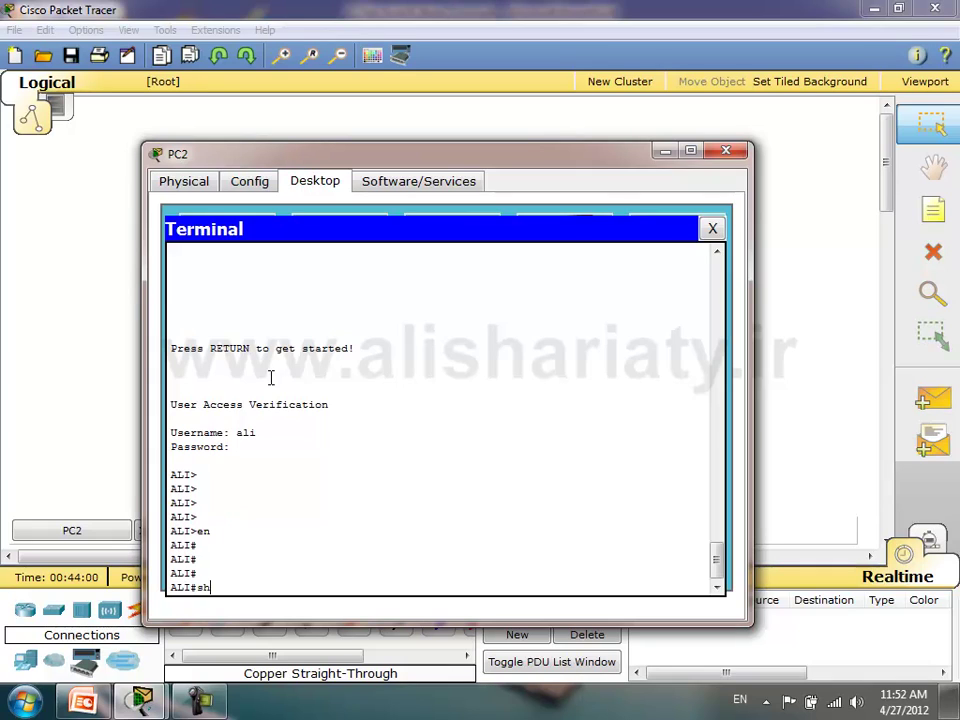
- Display the switch's running configuration, checking the hostname and username lines and paging through to the end
key(Tab)
text(run)
key(Tab)
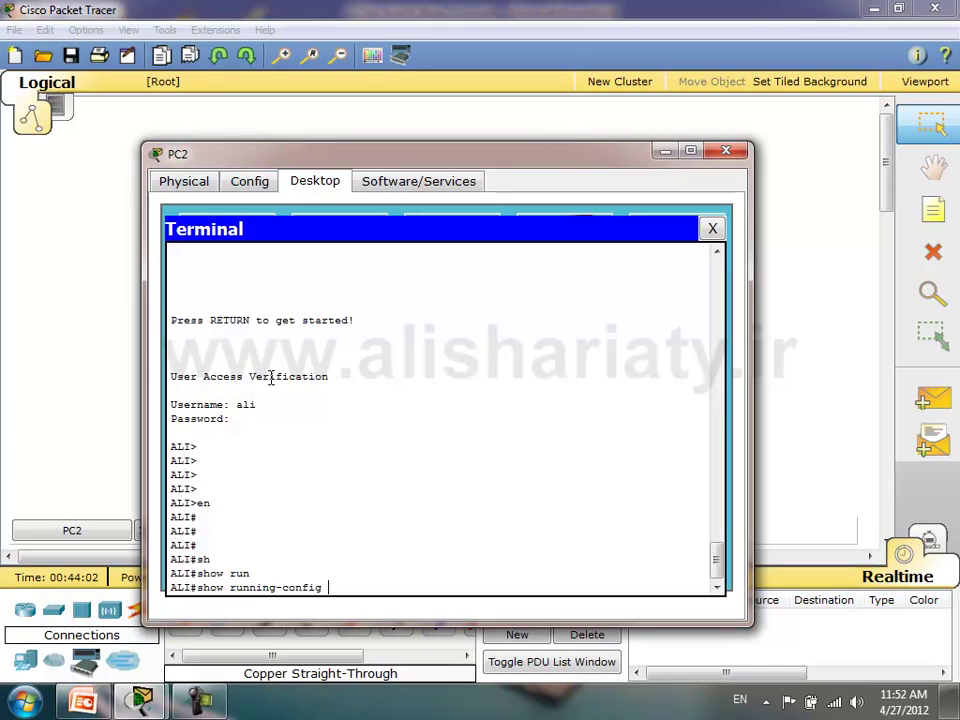
key(Return)
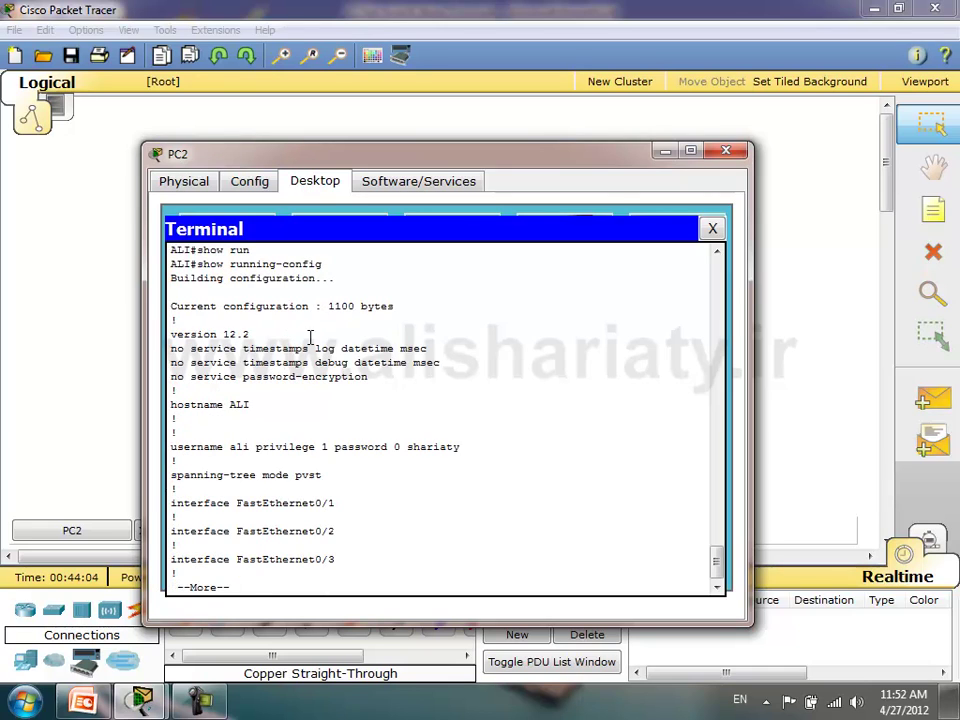
triple_click(214, 413)
triple_click(233, 447)
key(space)
key(space)
key(space)
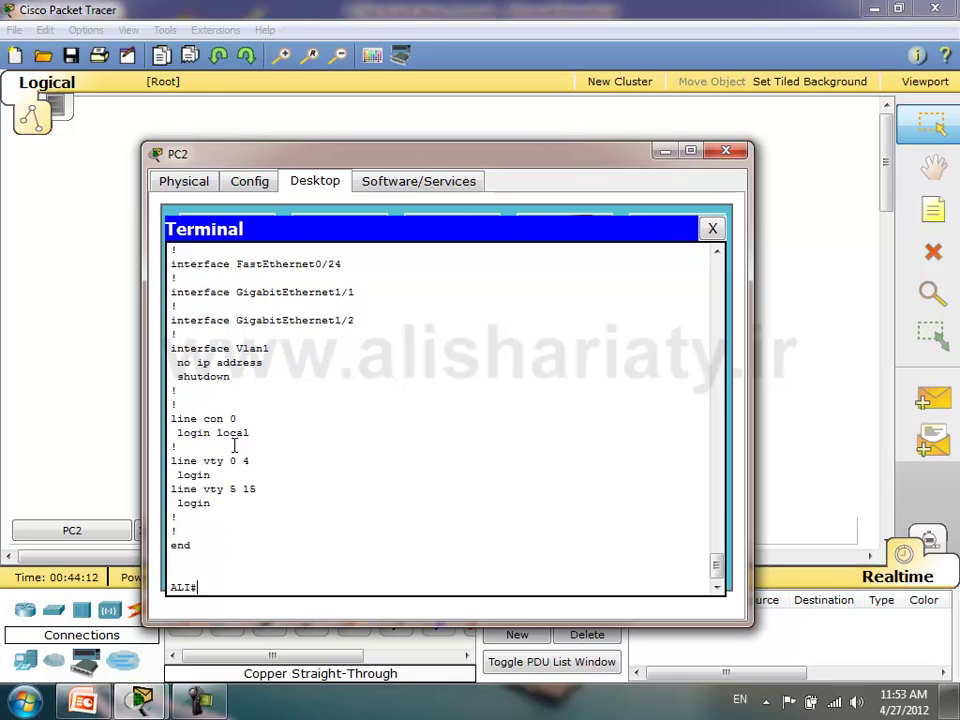
- Check the switch's saved configuration with show startup-config
text(sho)
key(Tab)
text(st)
key(Tab)
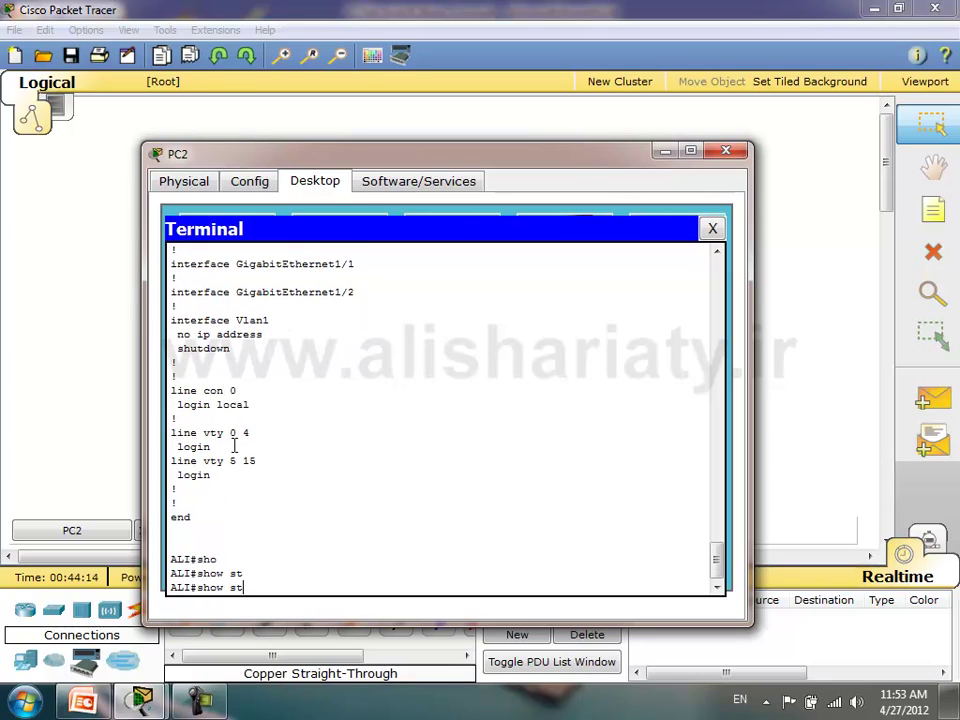
text(a)
key(Tab)
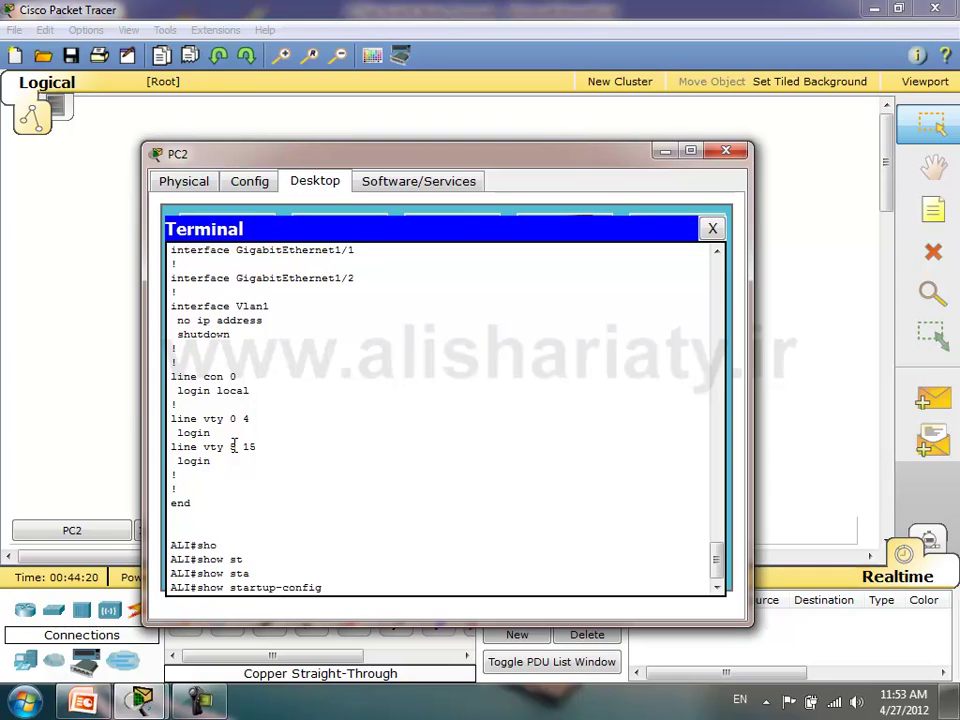
key(Return)
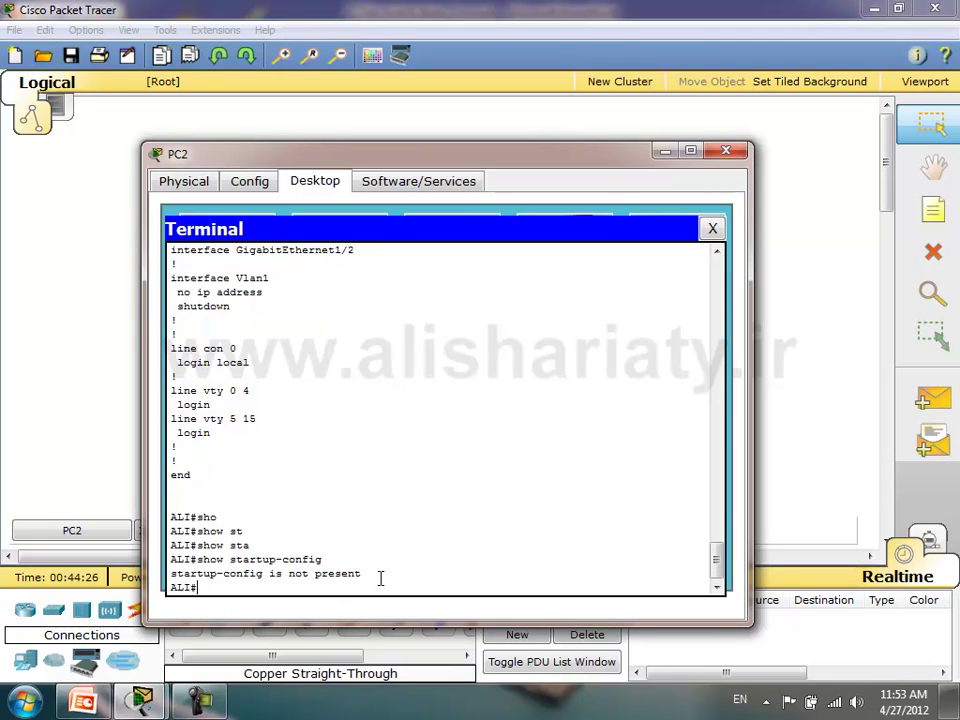
- Save the configuration with copy running-config startup-config, accepting the default destination filename
text(copy)
key(Tab)
text(ru)
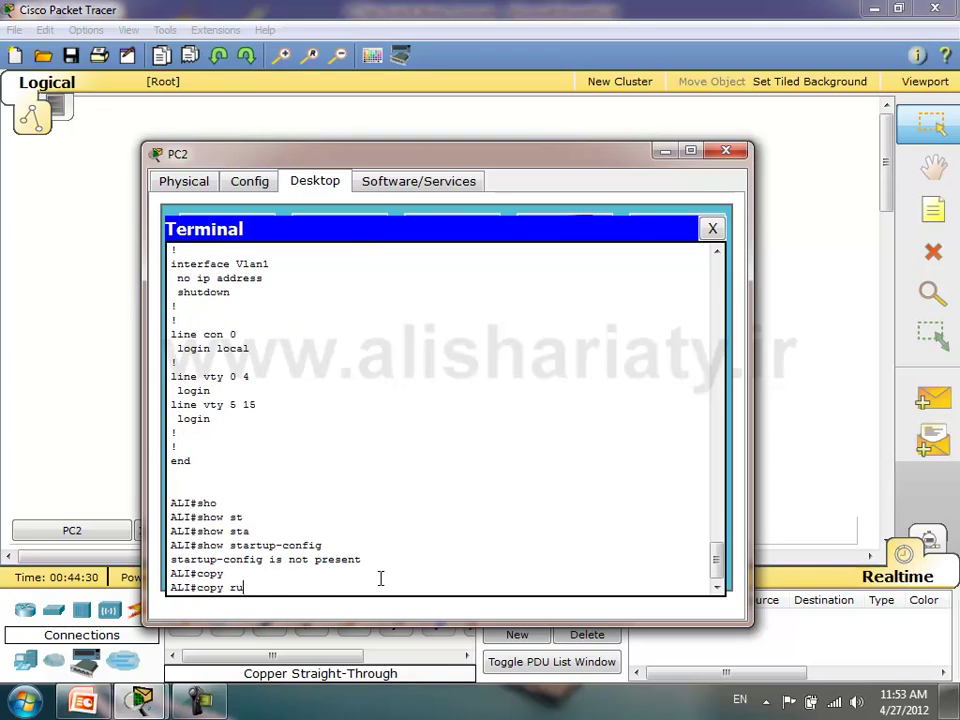
text(nn)
key(Tab)
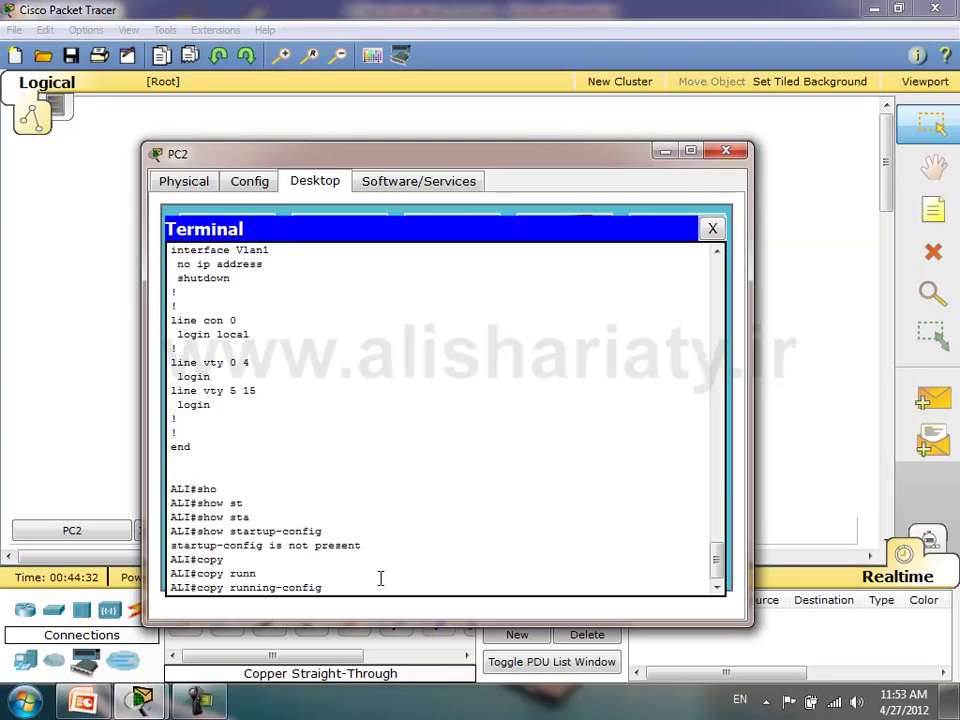
text(st)
key(Tab)
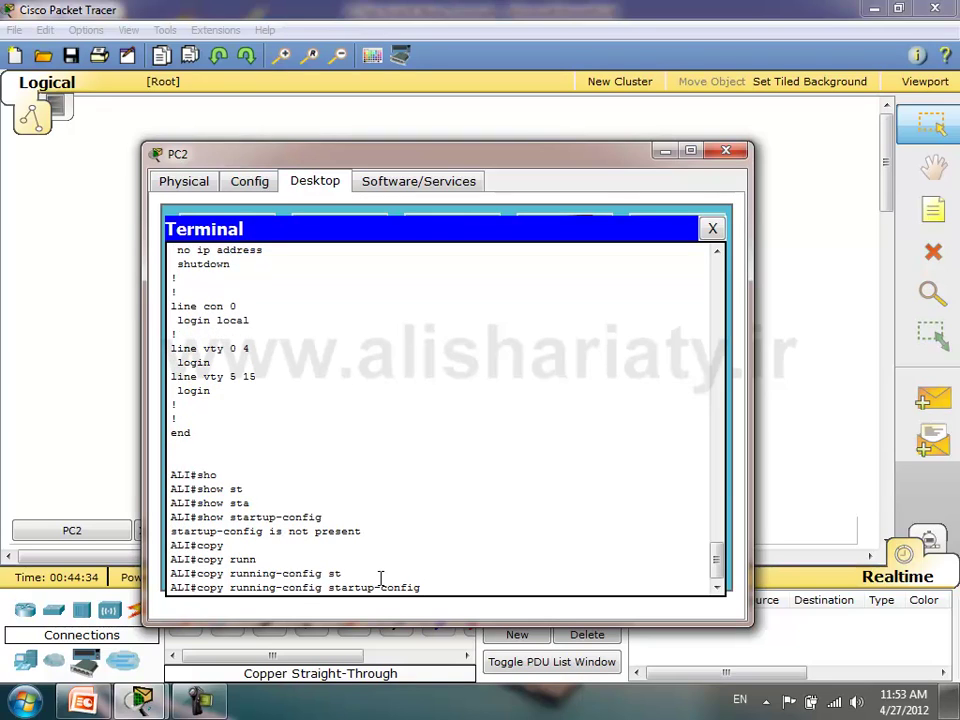
key(Return)
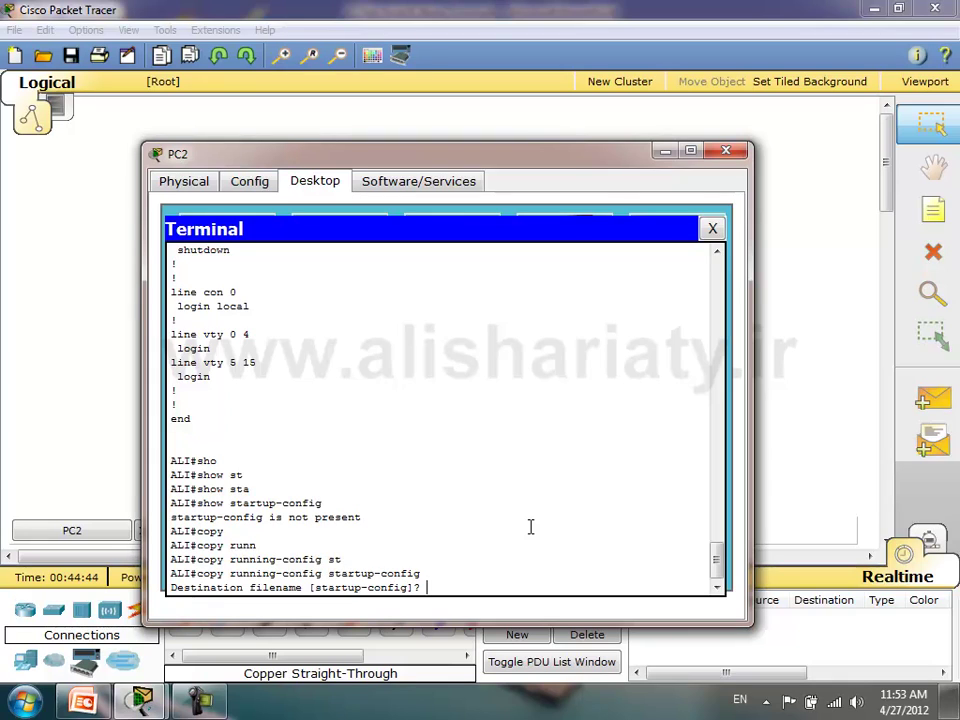
key(Return)
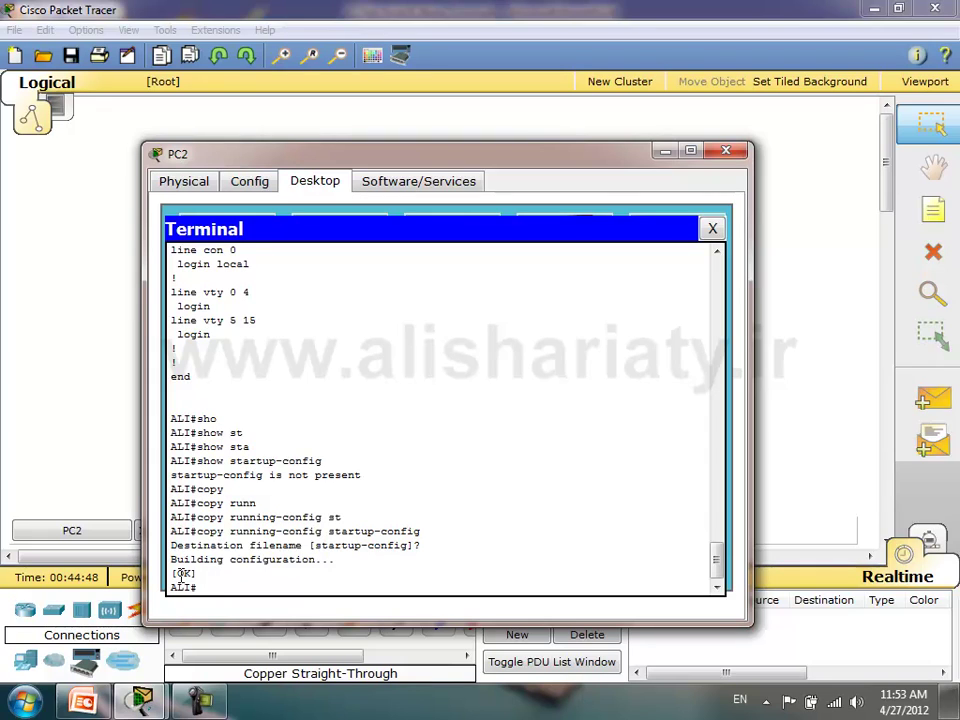
- Display the newly saved startup configuration and page into its interface entries
text(sh)
key(Tab)
text(st)
key(Tab)
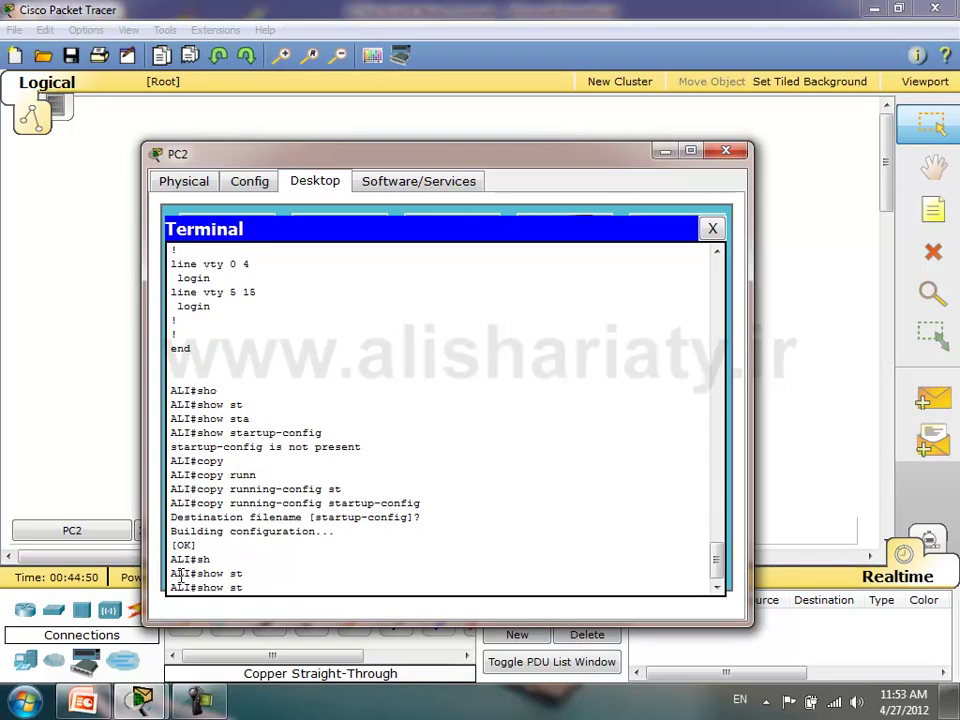
text(a)
key(Tab)
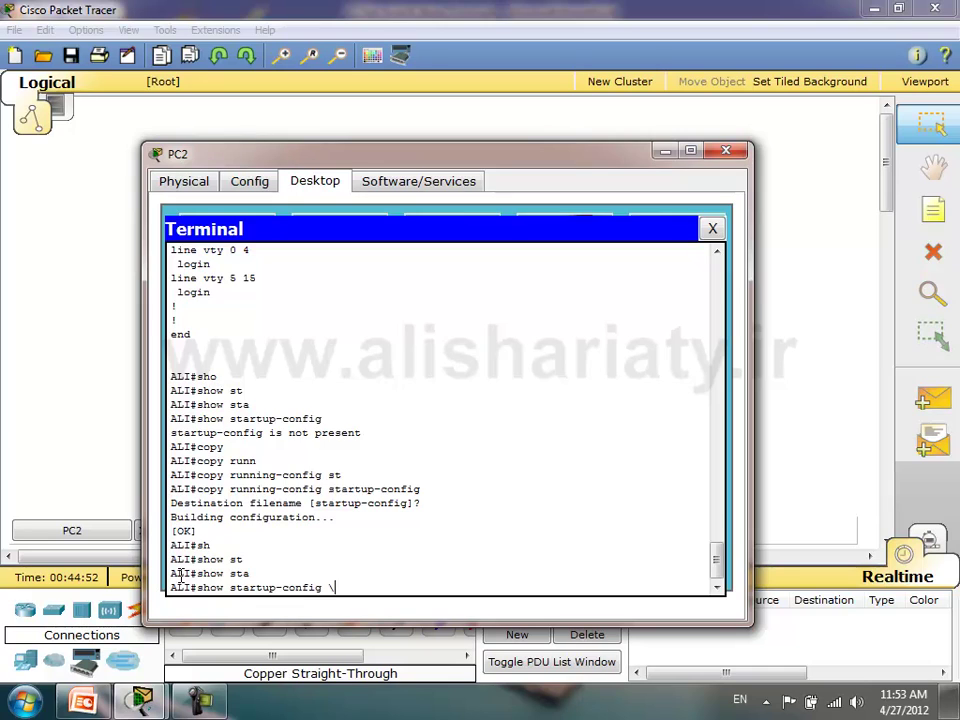
key(Return)
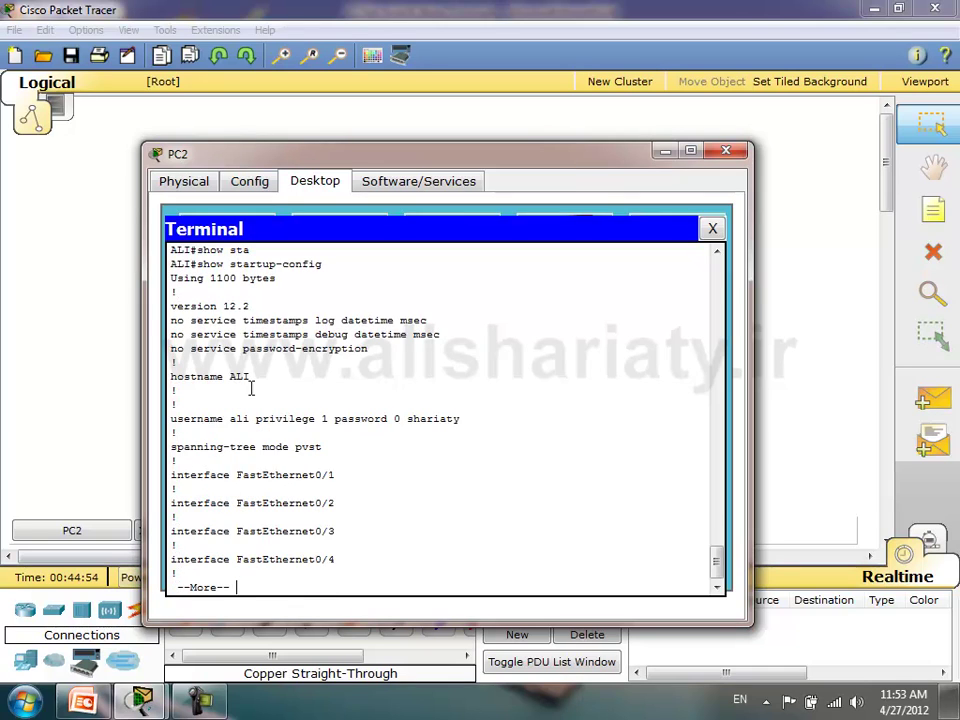
key(space)
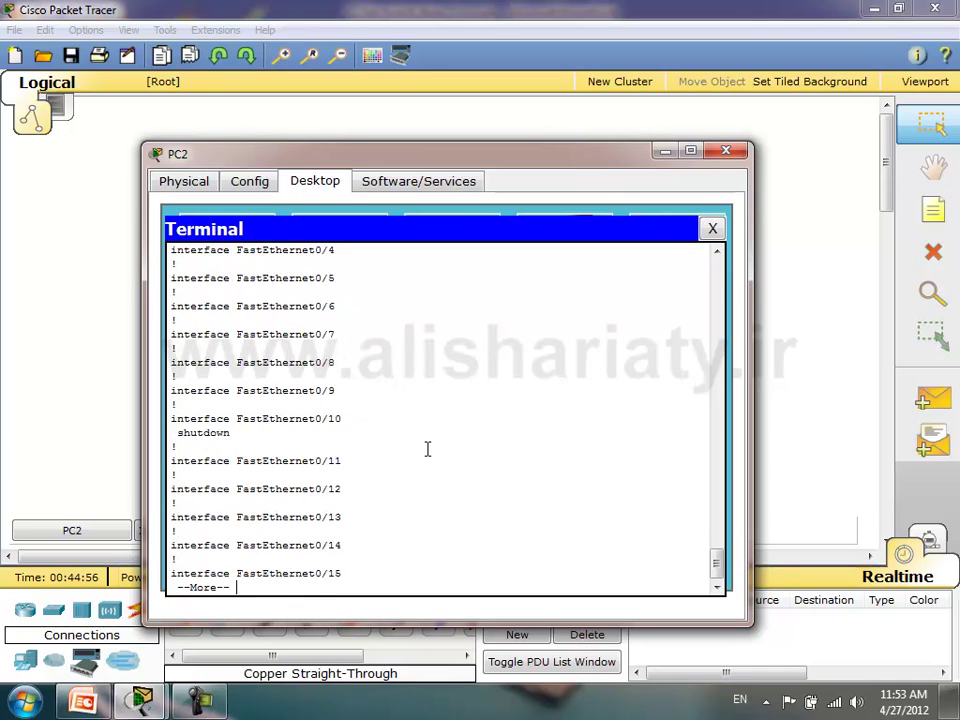
- Quit the listing, set the switch's hostname to the administrator's surname in capitals in global configuration mode, and return to privileged mode
text(qconf t)
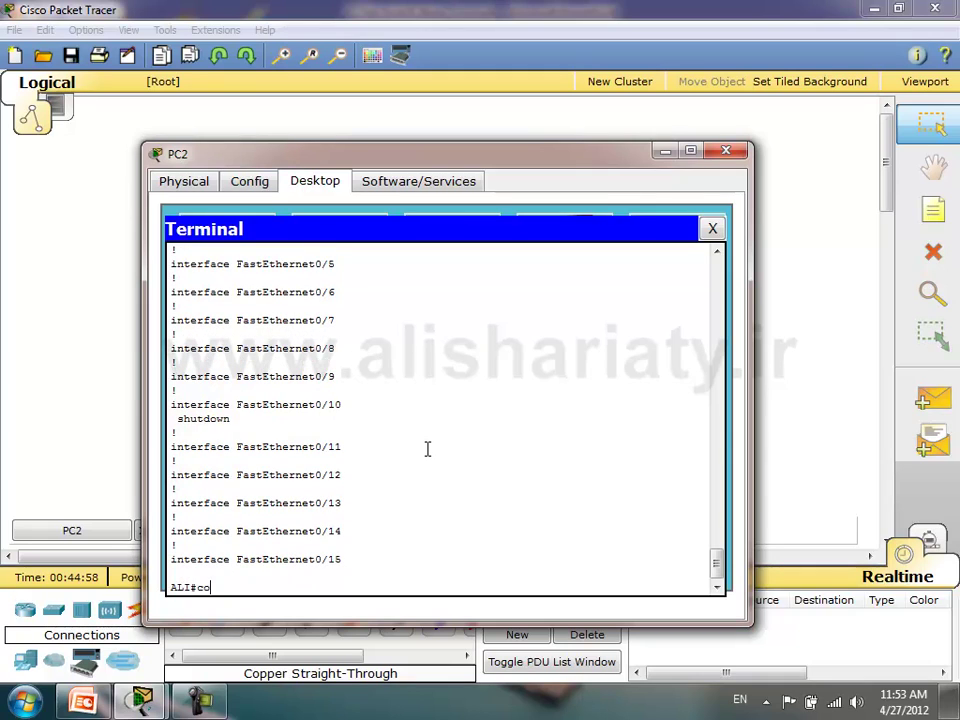
key(Return)
text(hos)
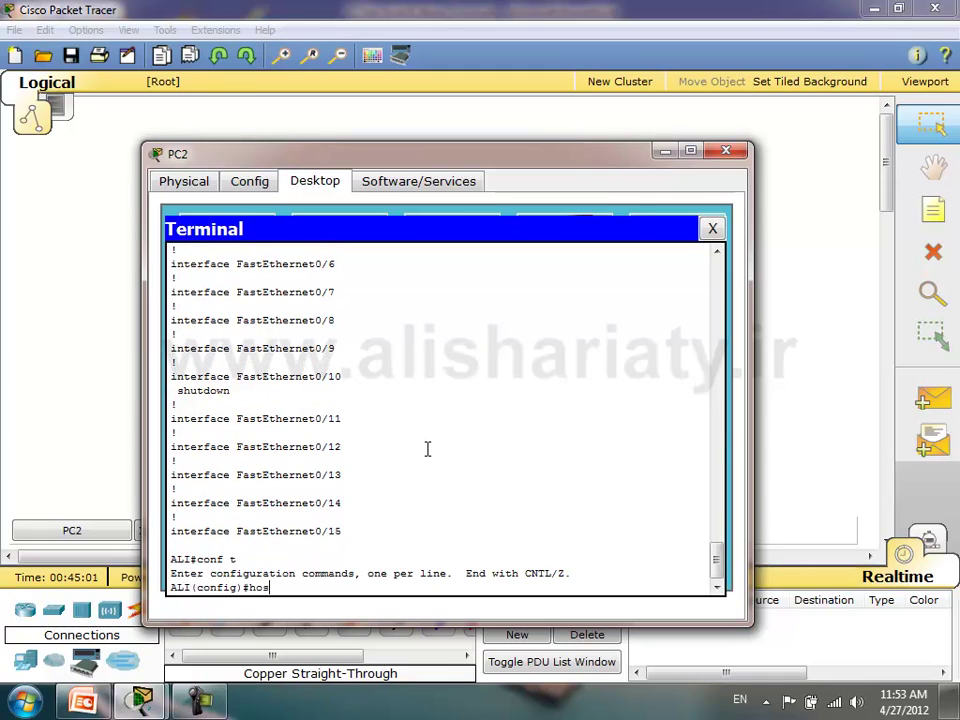
key(Tab)
text(S)
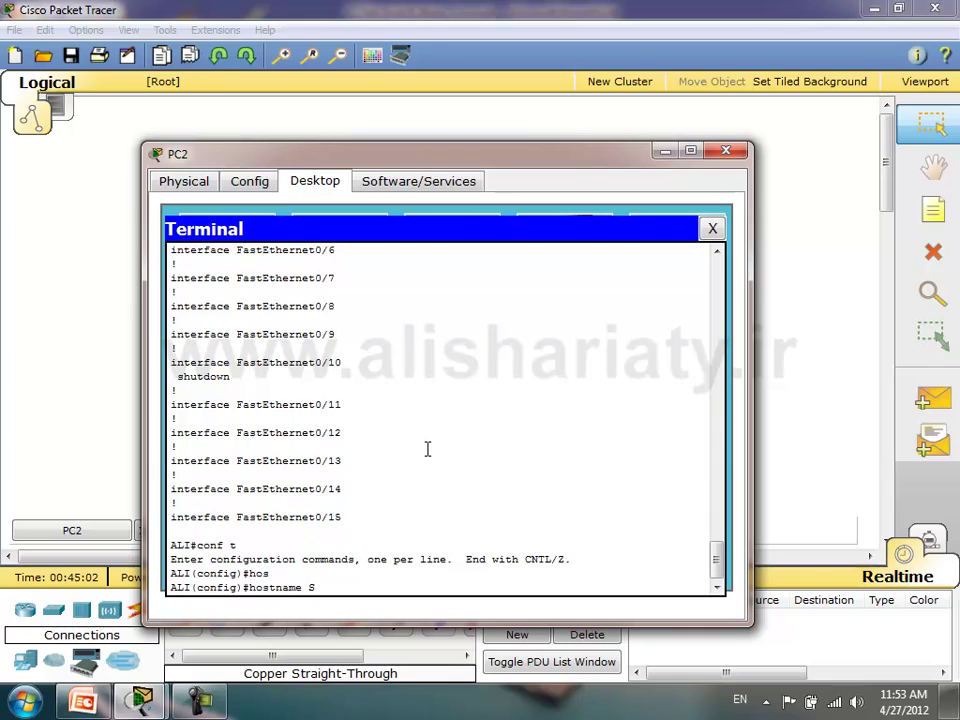
text(HARIATY)
key(Return)
key(Return)
key(Return)
key(Return)
key(Return)
key(Return)
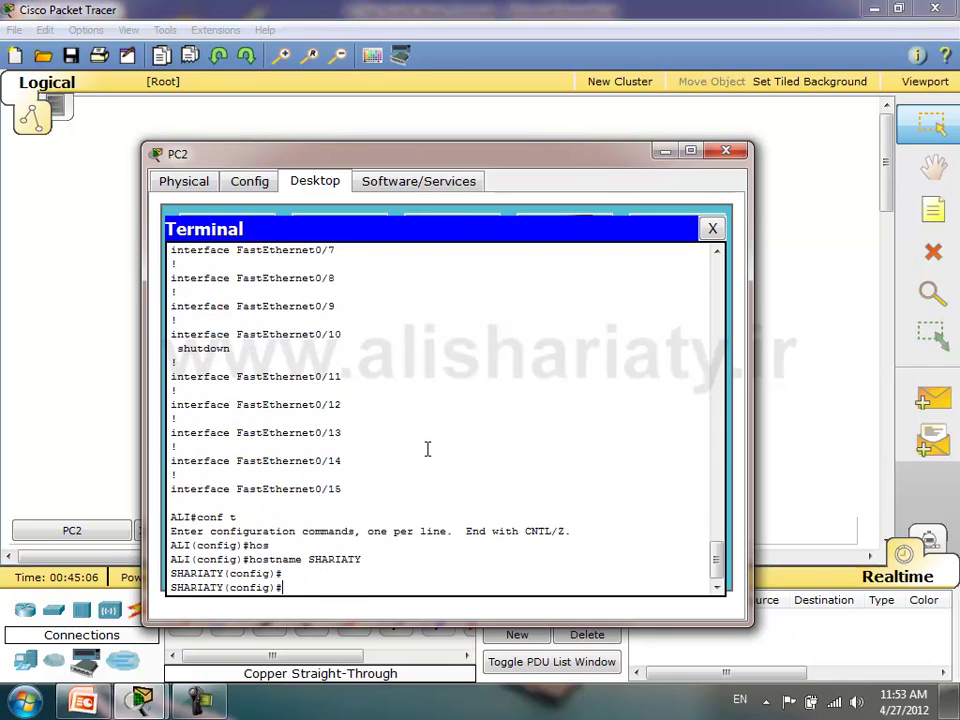
key(ctrl+z)
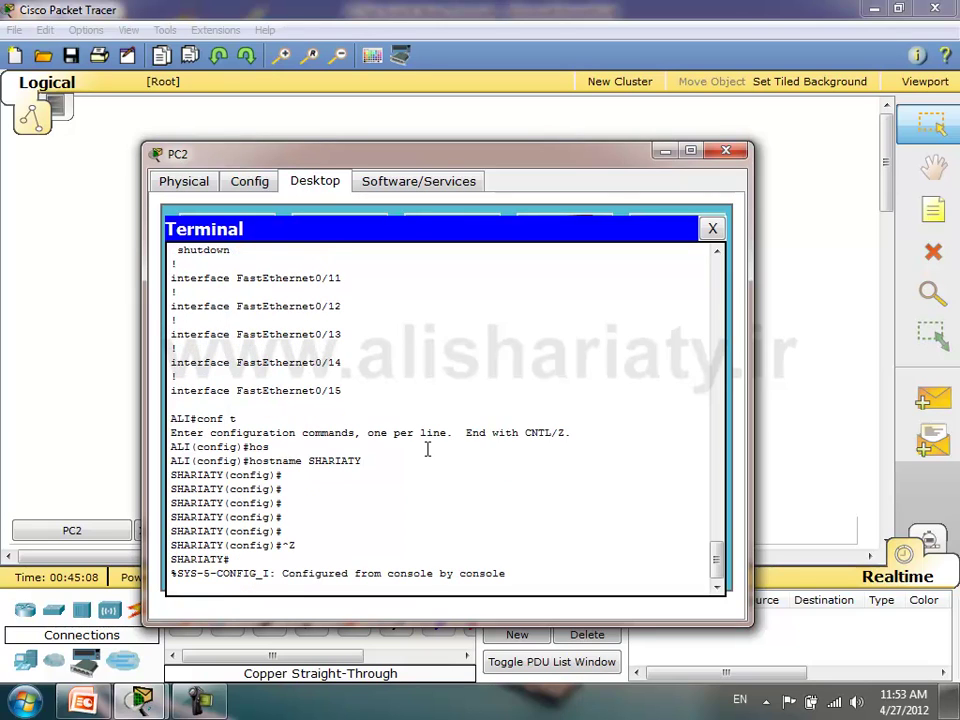
- Display the running configuration to check the changed hostname line and page on through the interfaces
key(Return)
key(Return)
key(Return)
text(sh)
key(Tab)
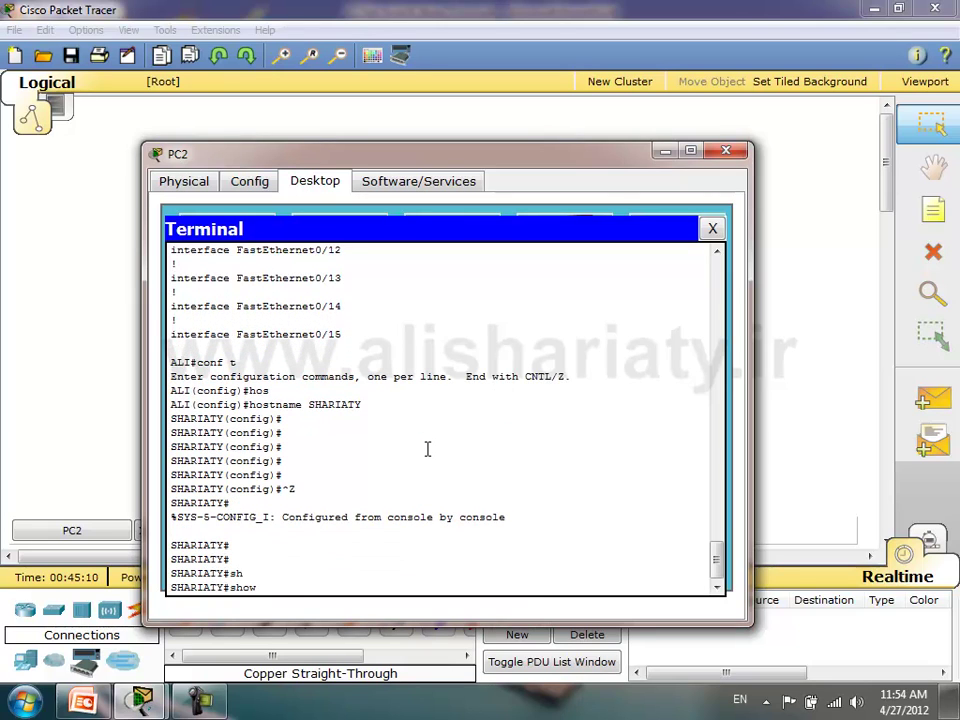
text(runn)
key(Tab)
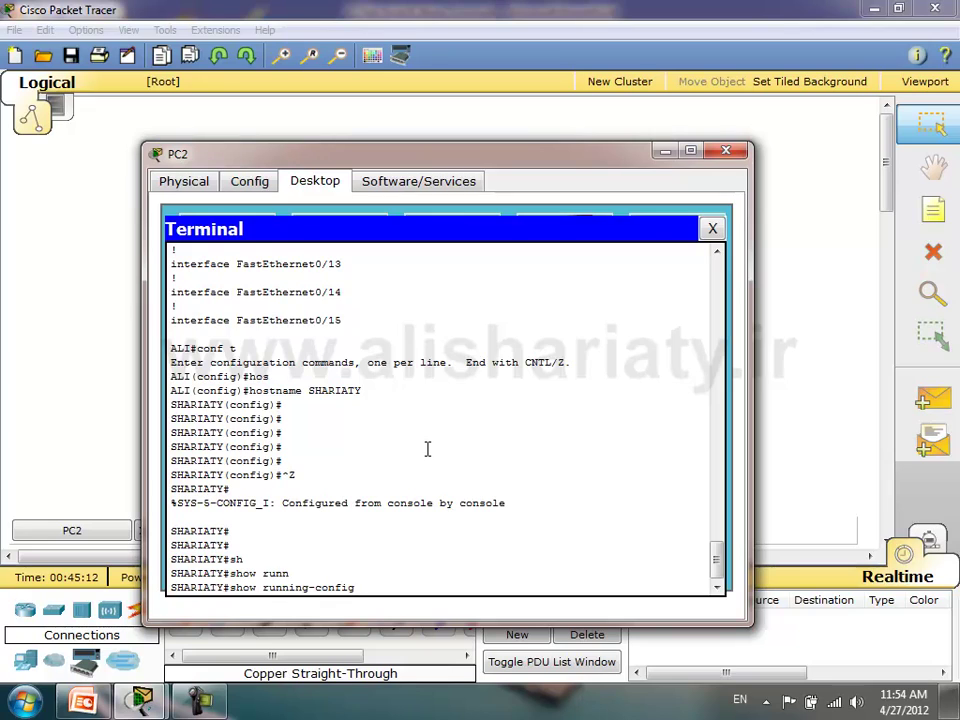
key(Return)
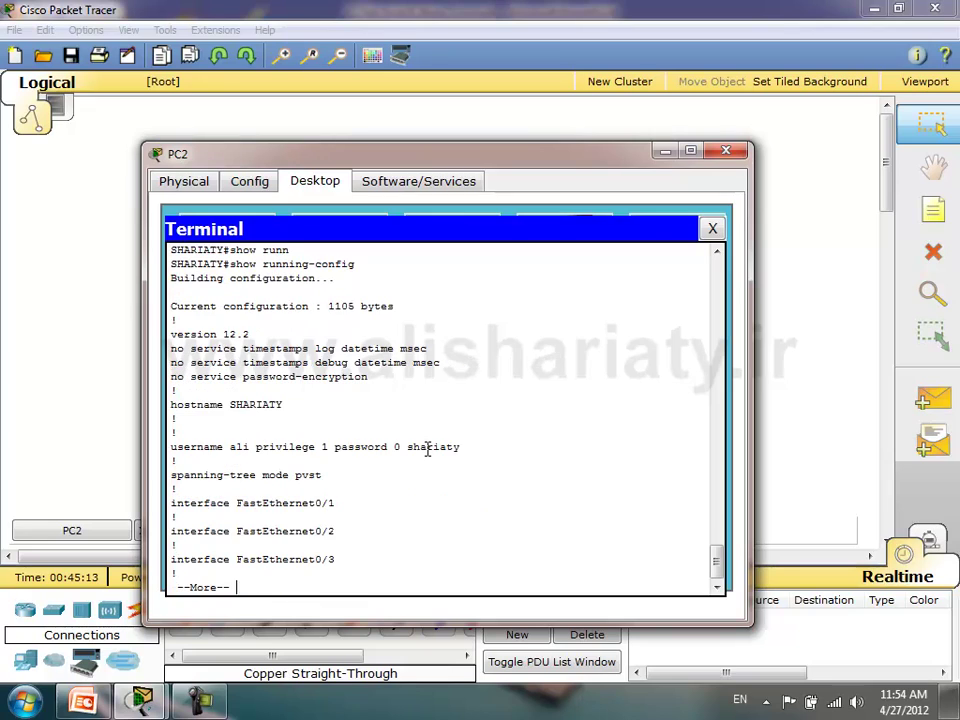
triple_click(254, 400)
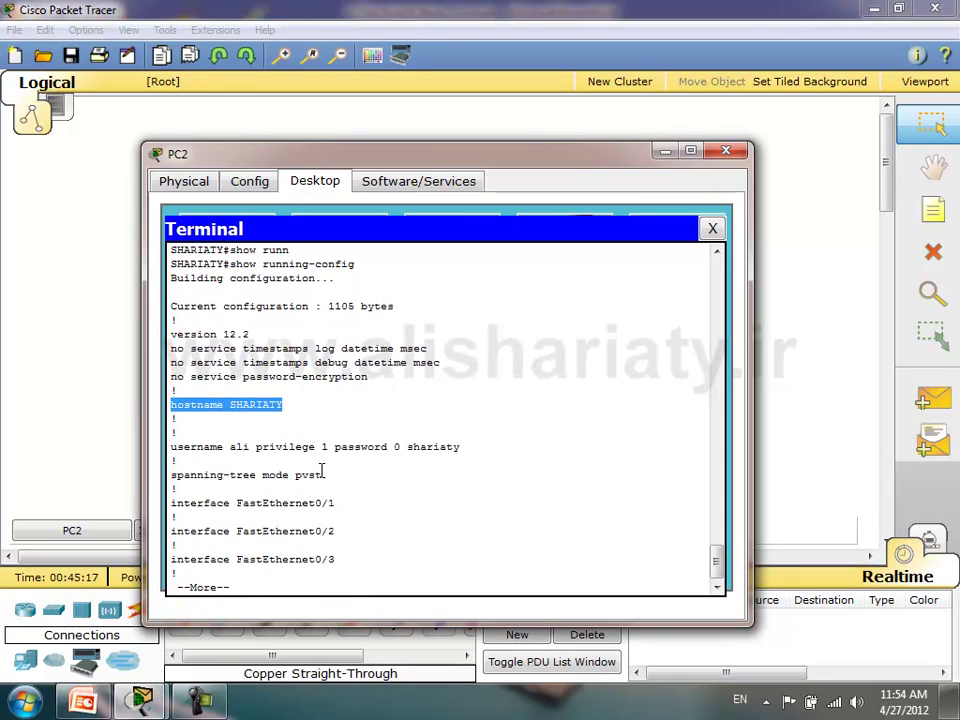
key(space)
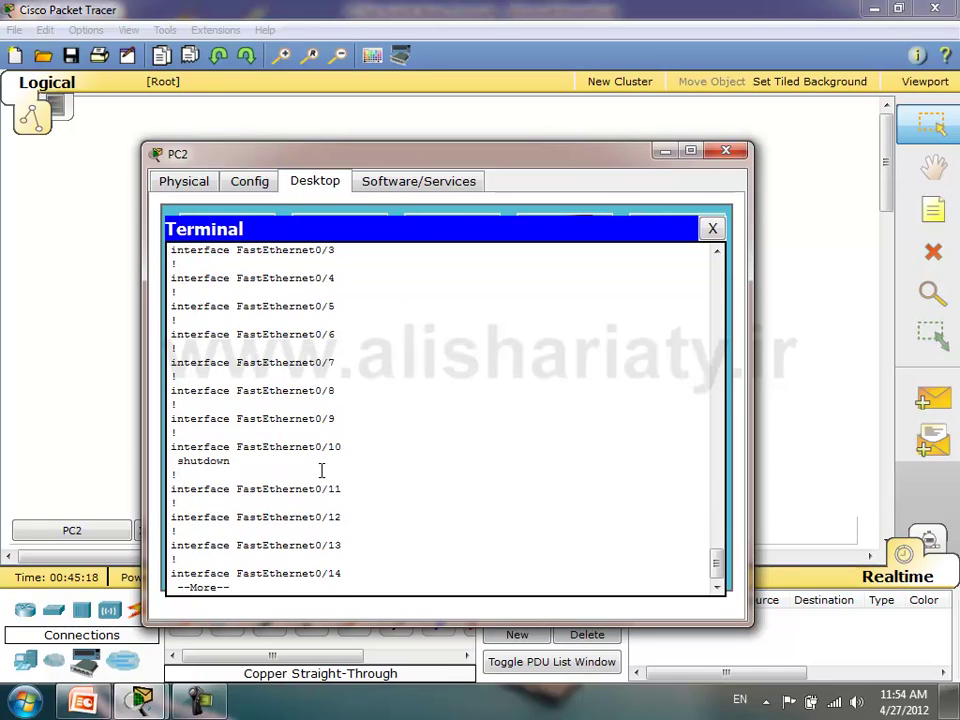
- Quit the running configuration listing, display the startup configuration to check its hostname line, and leave that listing
text(qsho)
key(Tab)
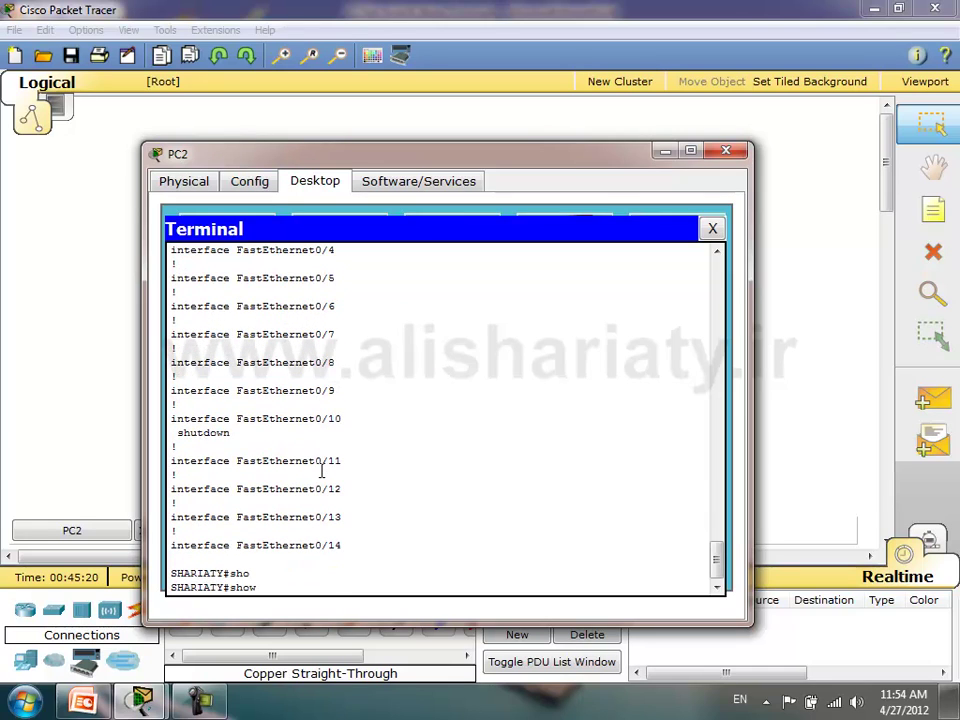
text(sta)
key(Tab)
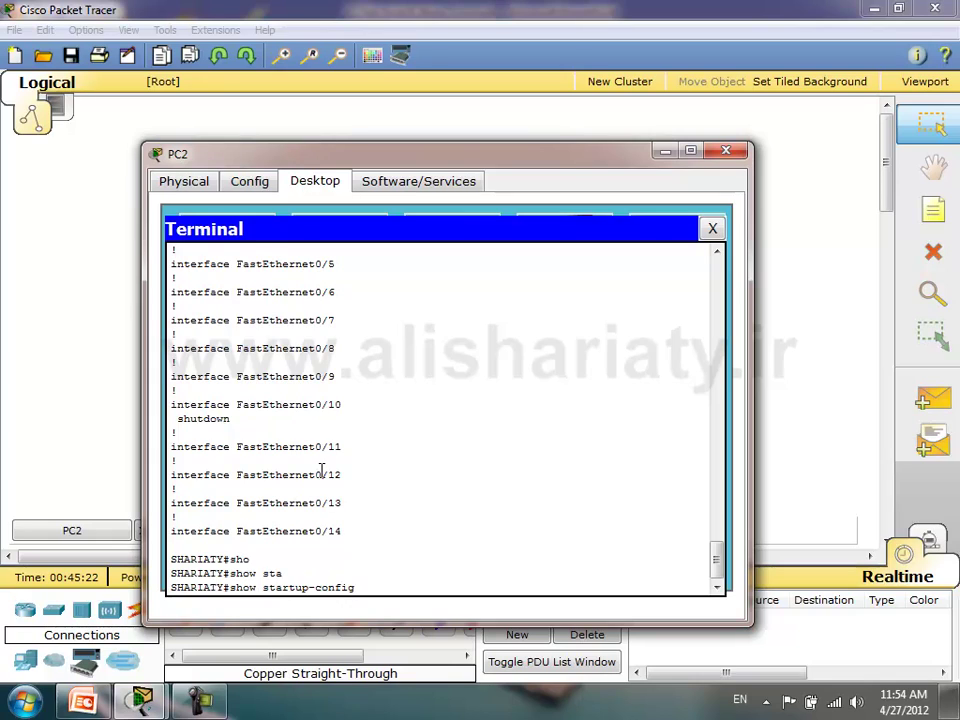
key(Return)
triple_click(207, 377)
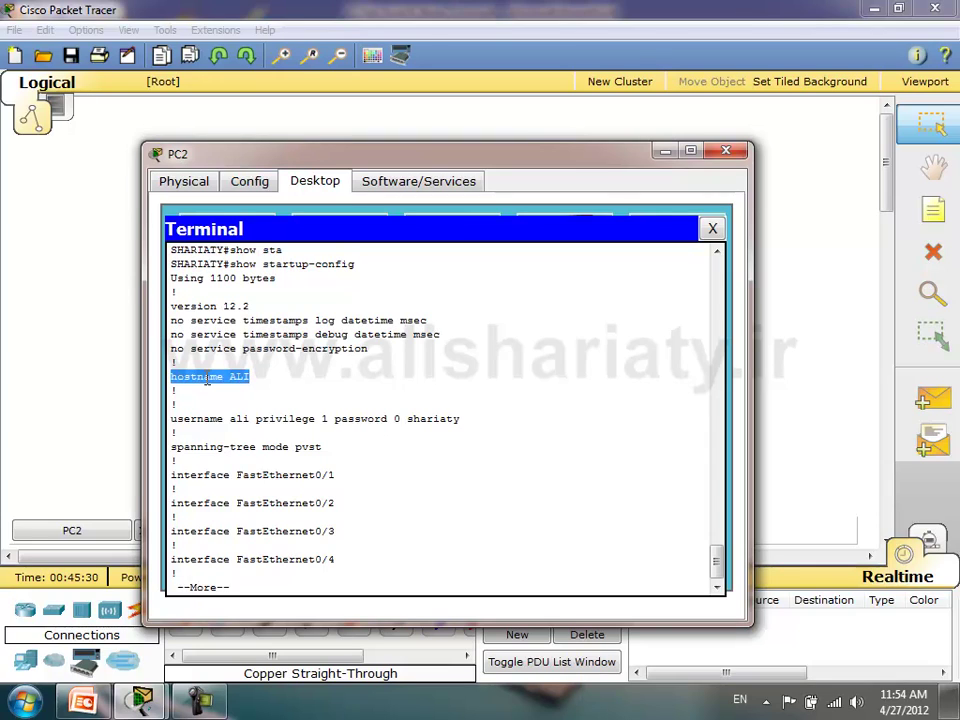
click(310, 483)
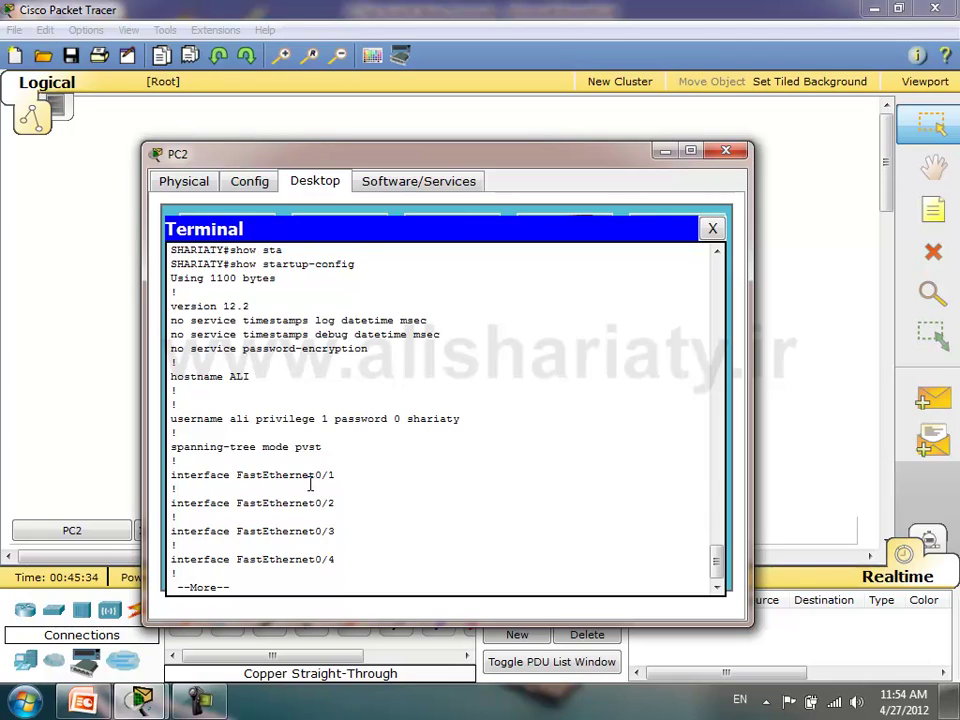
key(q)
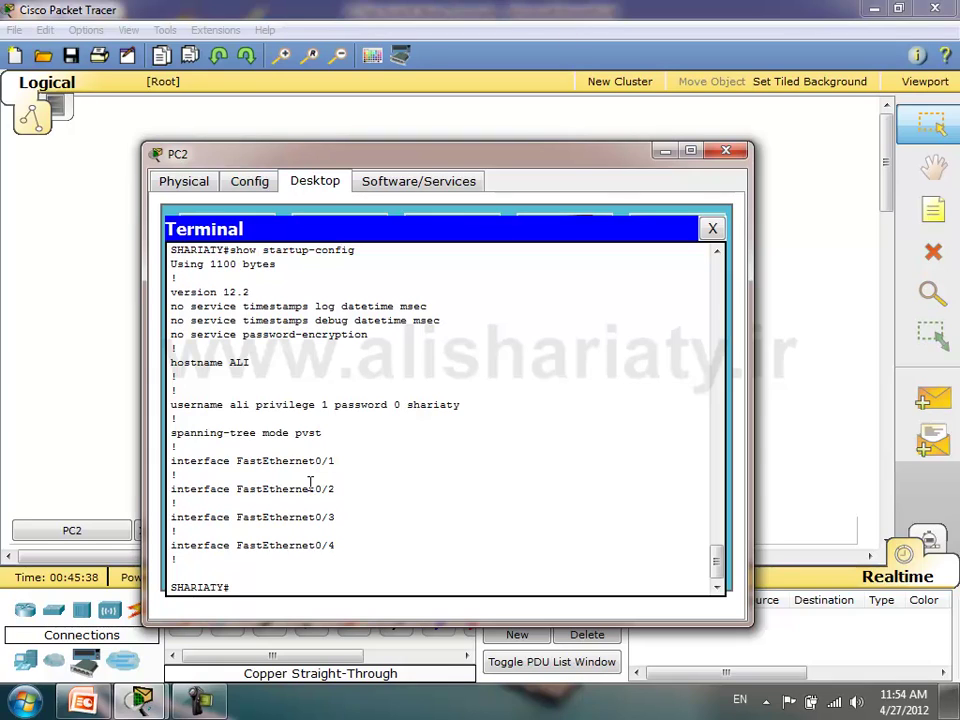
- Save the switch's running configuration to memory with the short write command, wr
text(wr)
key(Tab)
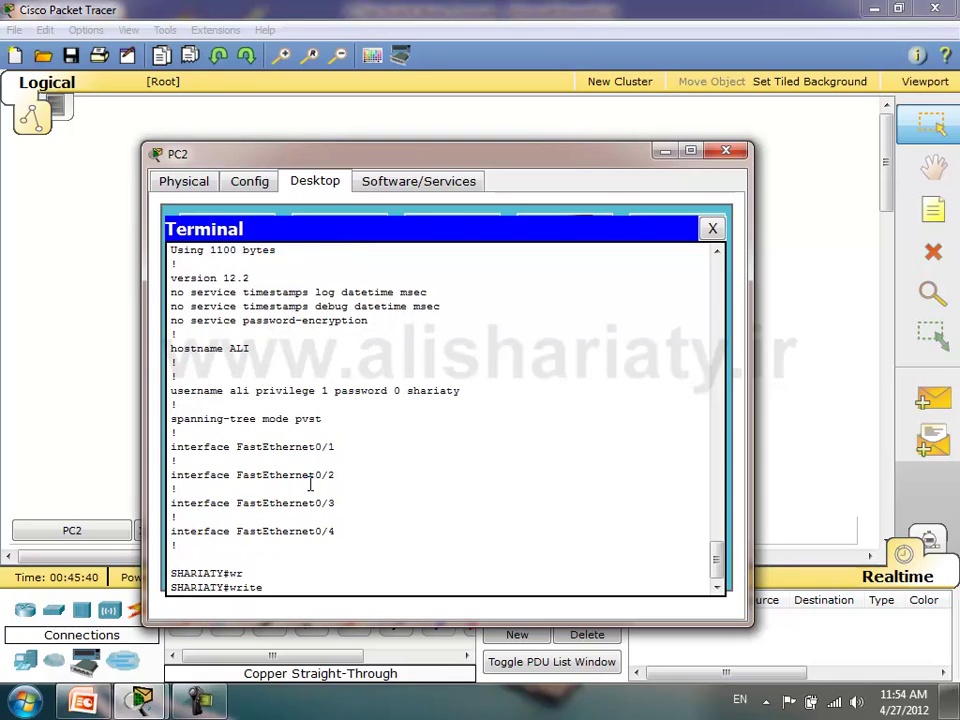
text(me)
key(Tab)
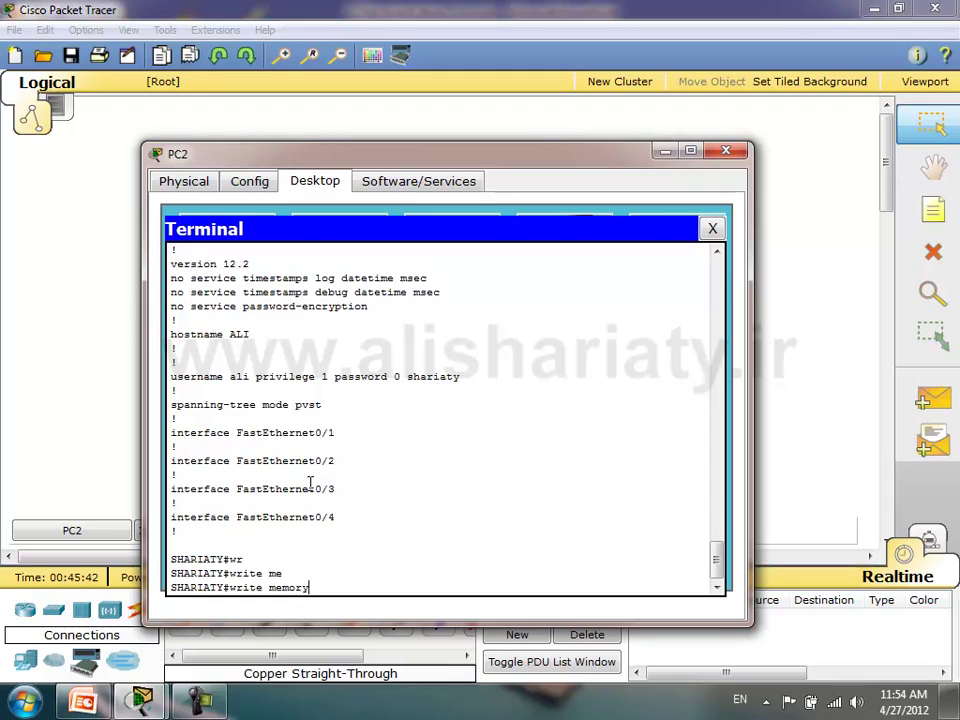
key(BackSpace)
key(BackSpace)
key(BackSpace)
key(BackSpace)
key(BackSpace)
key(BackSpace)
key(BackSpace)
key(BackSpace)
key(BackSpace)
key(BackSpace)
key(Return)
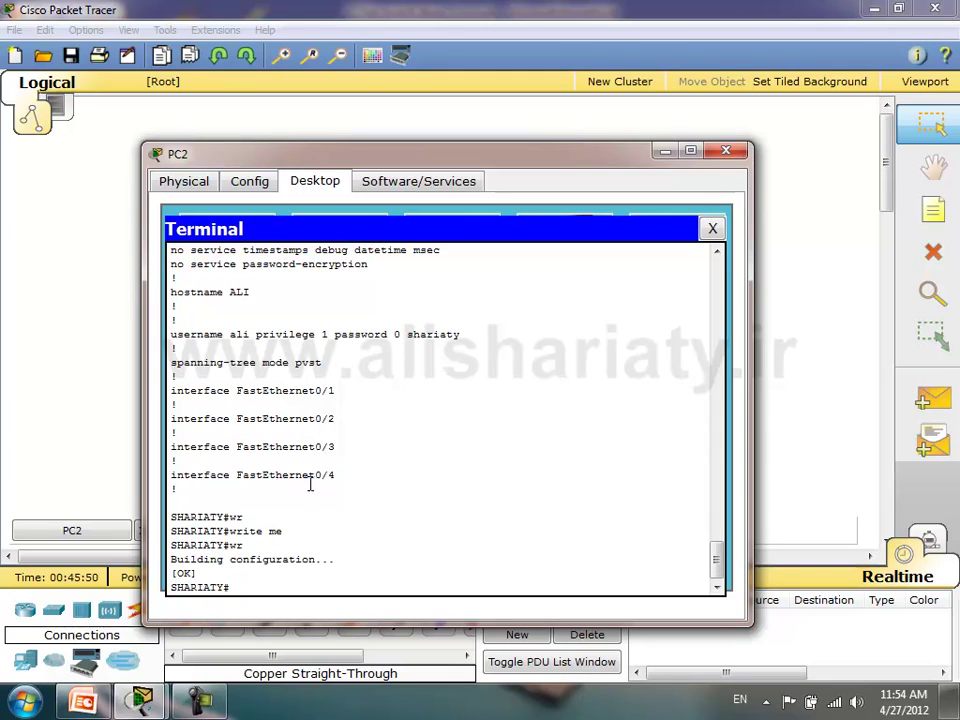
- Examine the TFTP service settings and stored file list in Server0's configuration, and close the server window
click(51, 392)
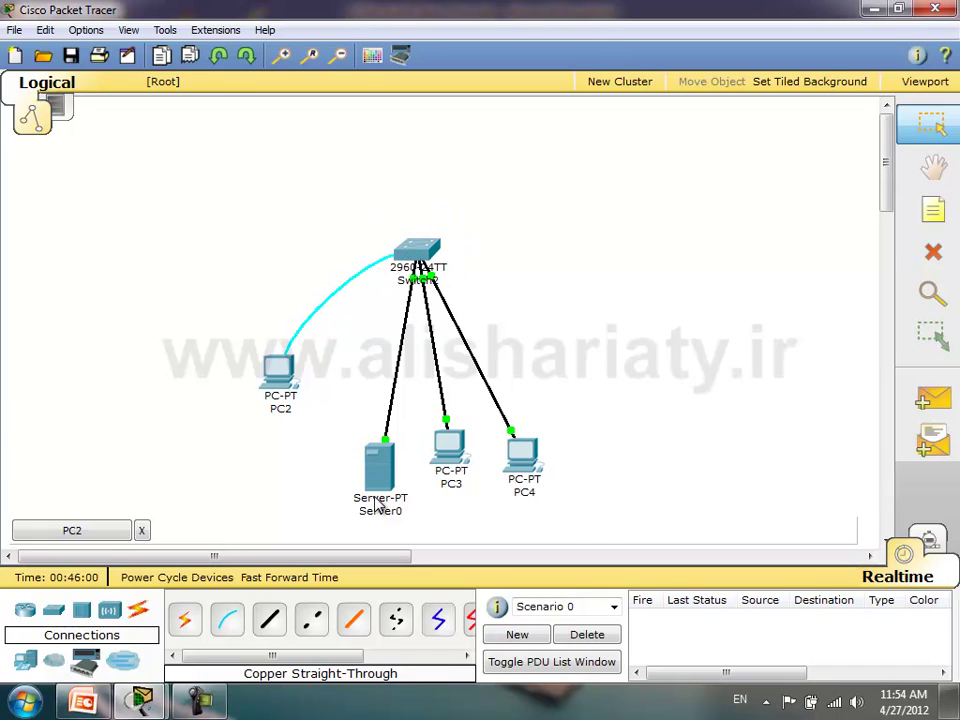
mouse_move(383, 484)
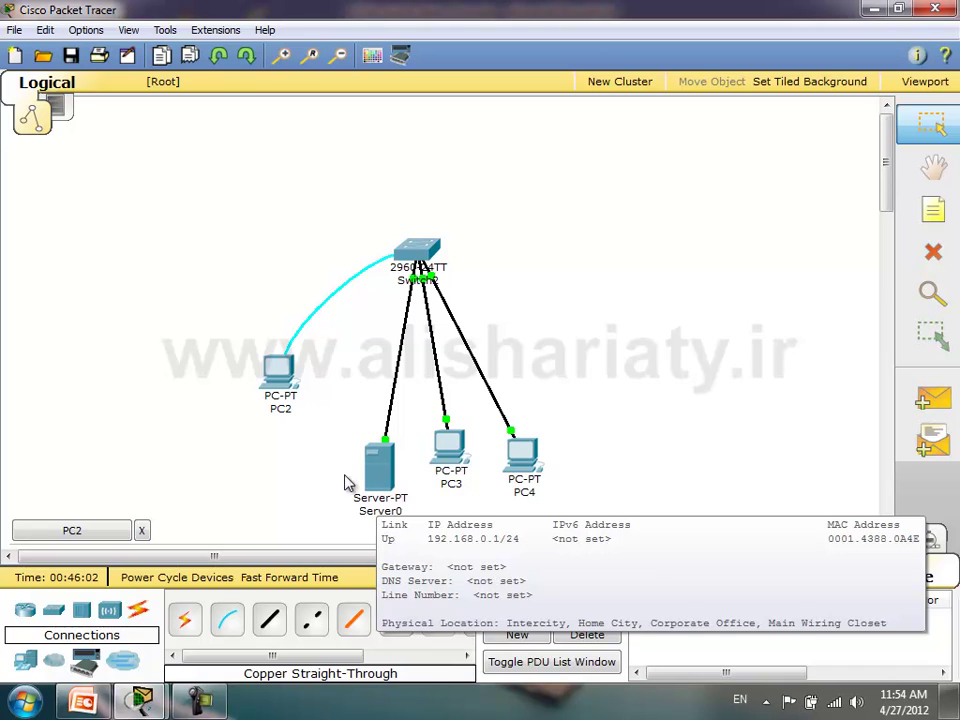
click(374, 483)
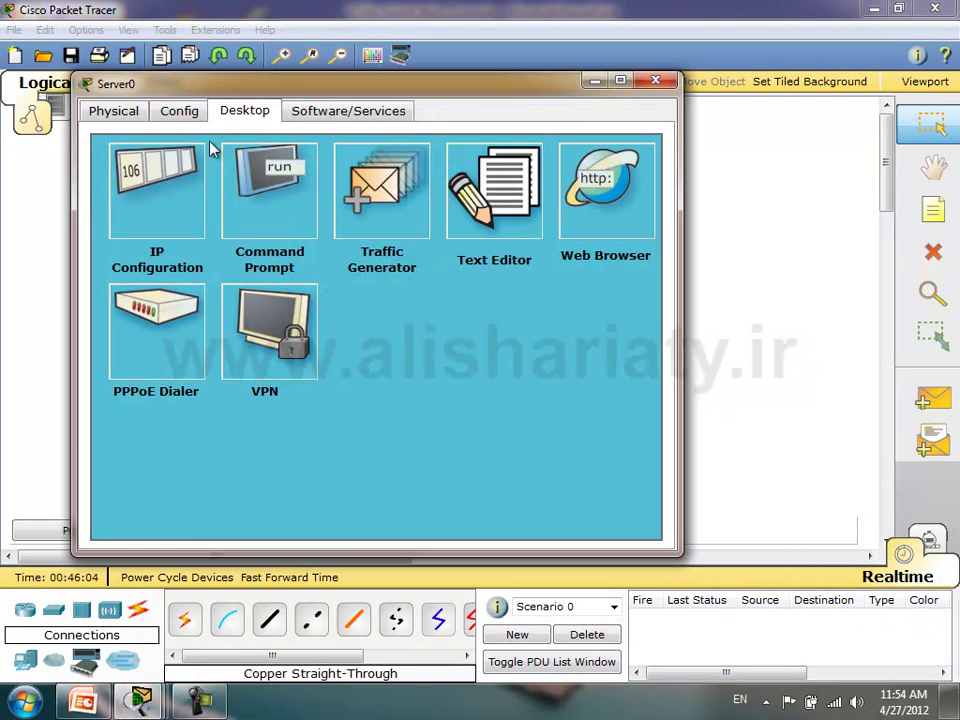
click(175, 112)
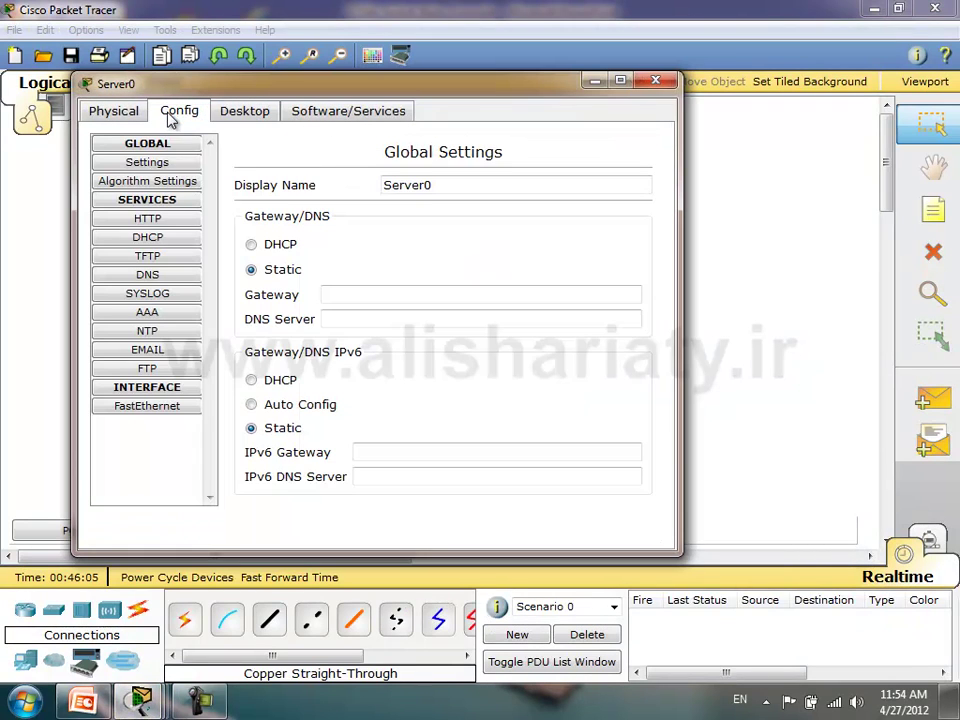
click(158, 258)
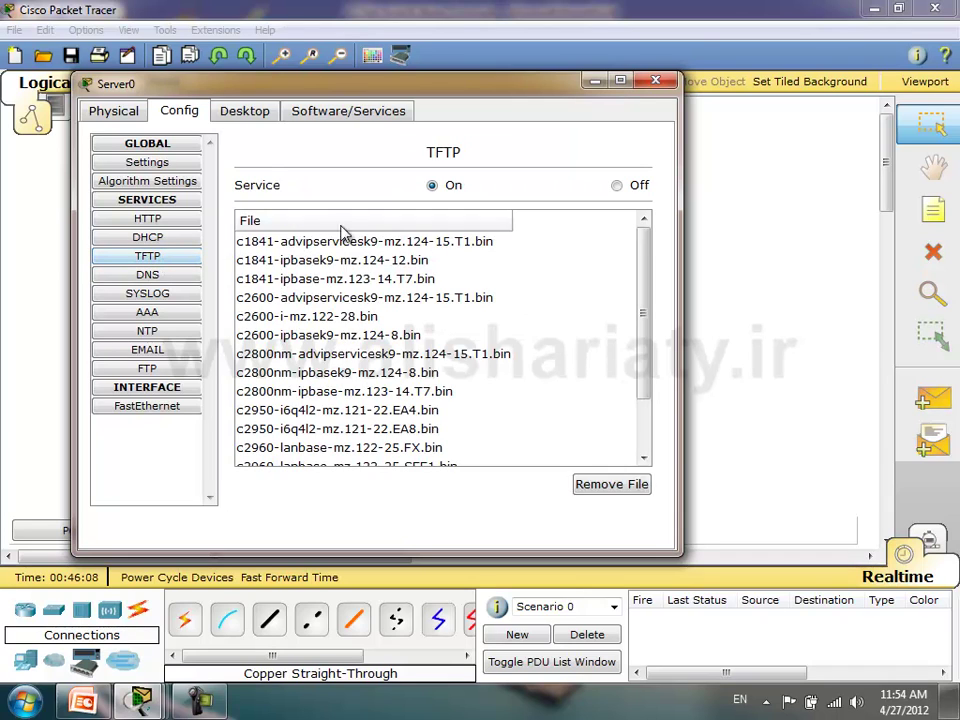
click(348, 298)
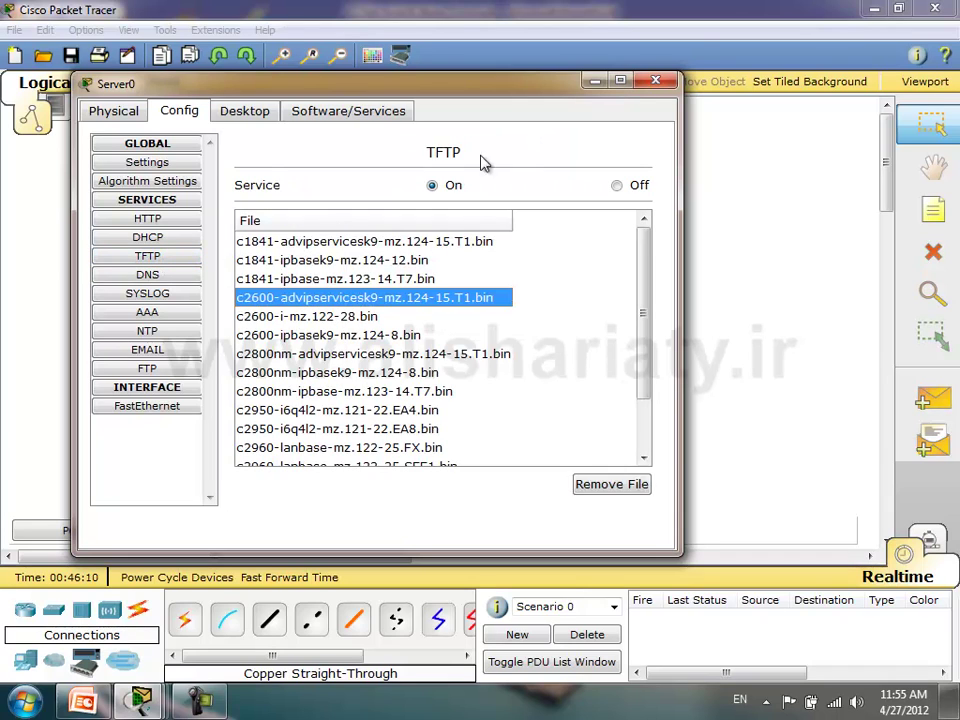
click(655, 80)
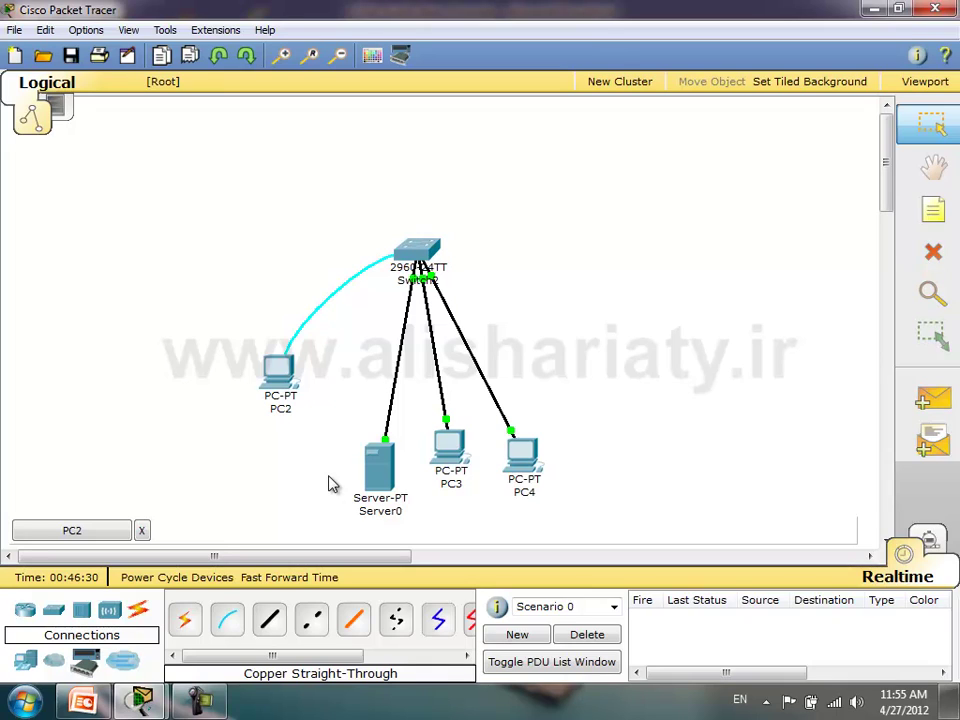
mouse_move(398, 476)
mouse_move(418, 258)
click(418, 249)
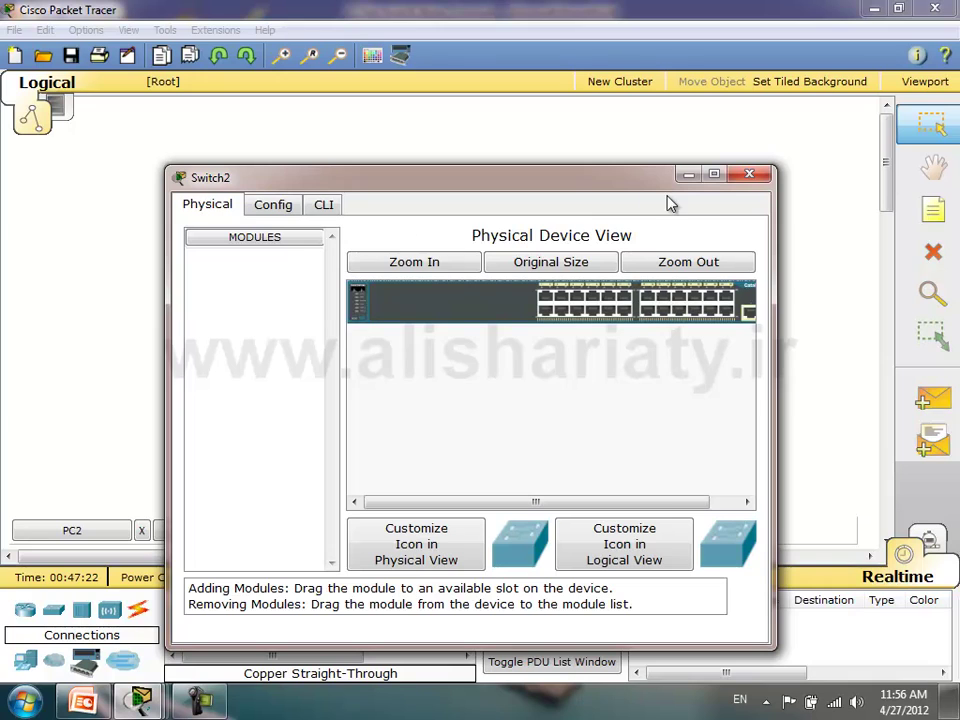
click(750, 177)
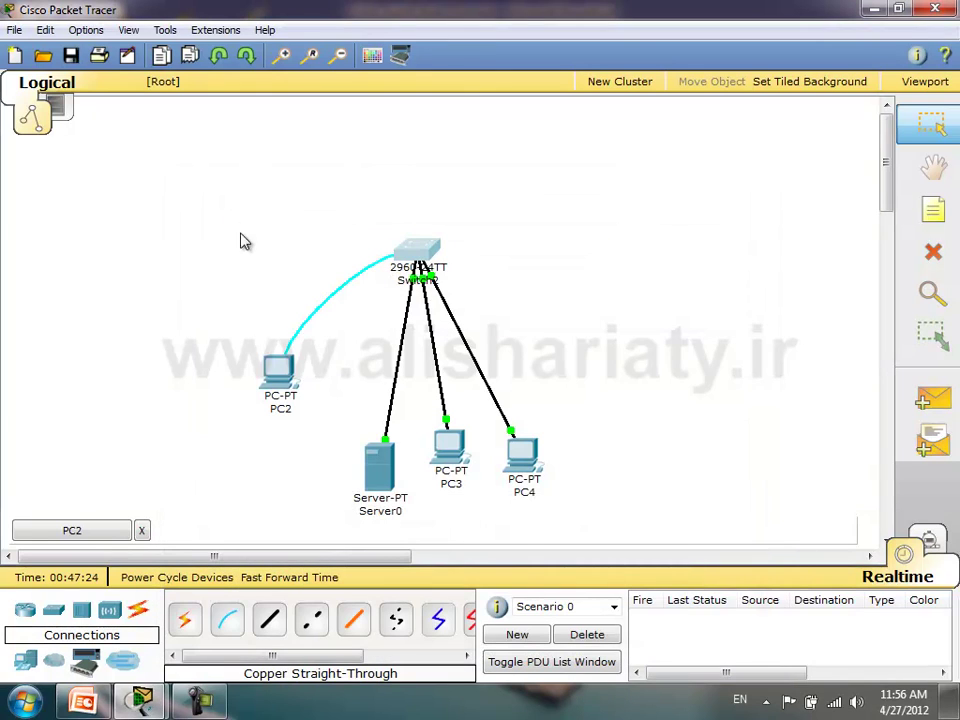
- Return to PC2's console terminal and enter the switch's global configuration mode with conf t
click(276, 378)
key(Return)
key(Return)
key(Return)
key(Return)
key(Return)
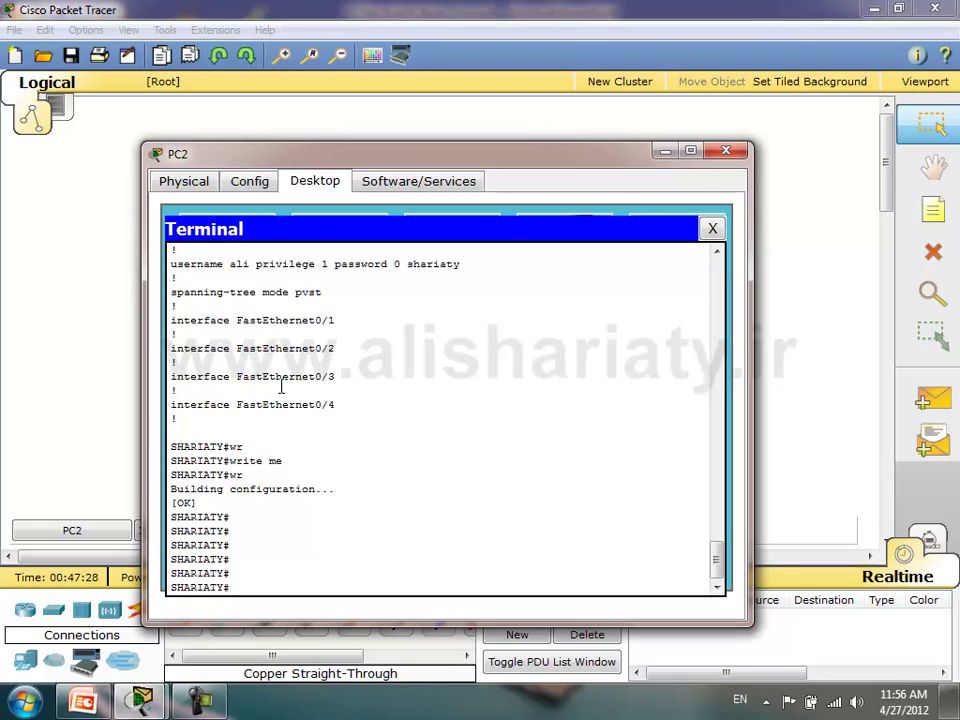
text(conf t)
key(Return)
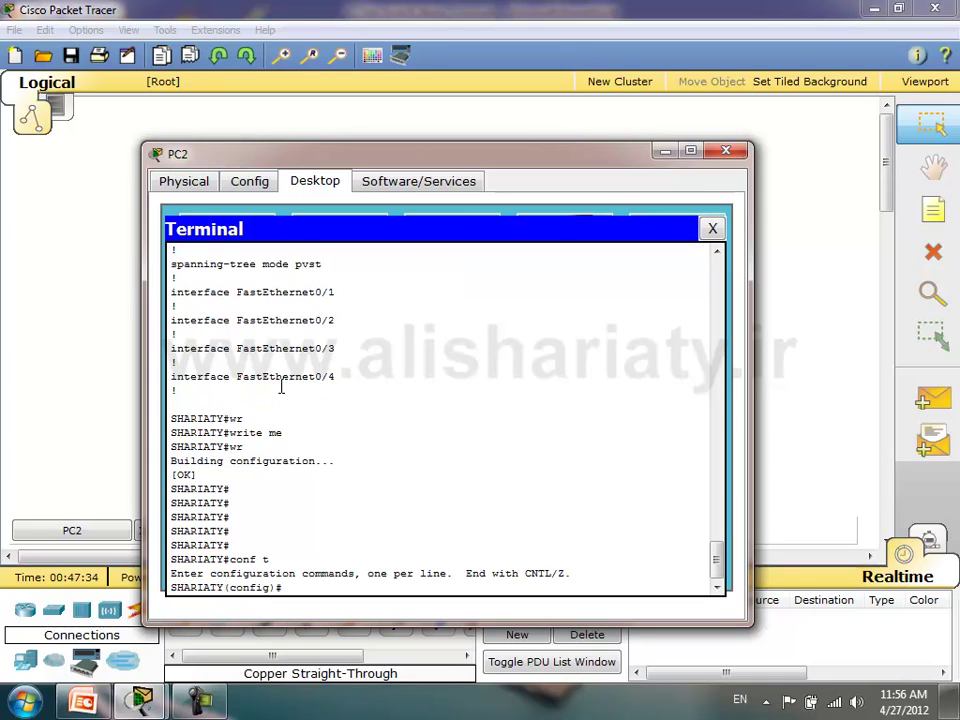
- Enter configuration of interface vlan 1 and enable the interface with no shutdown
text(inte)
key(Tab)
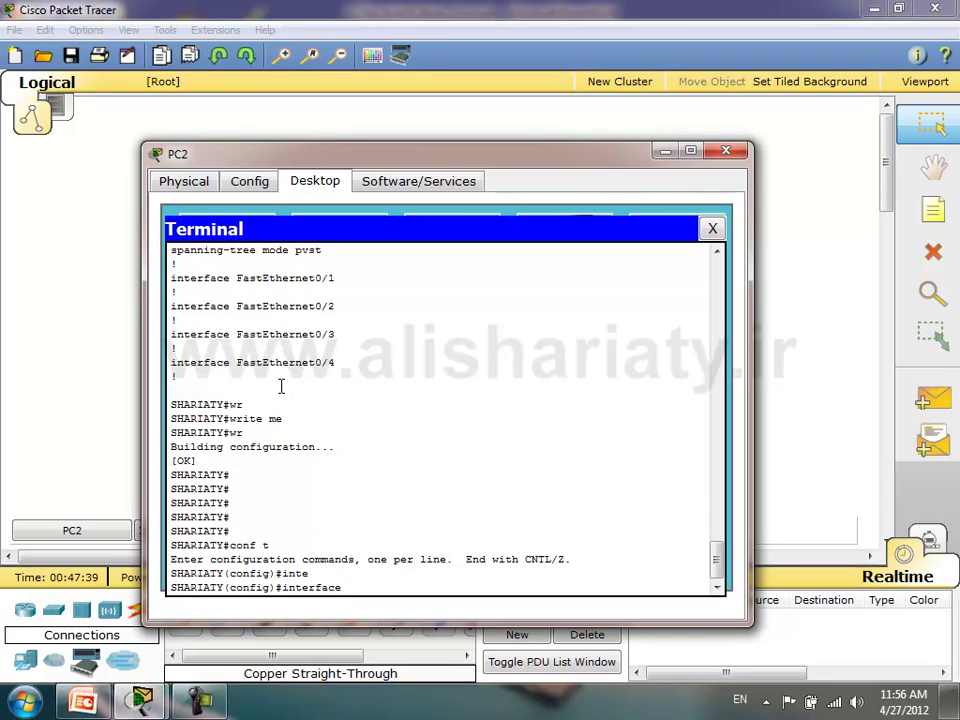
text(vl)
key(Tab)
text(1)
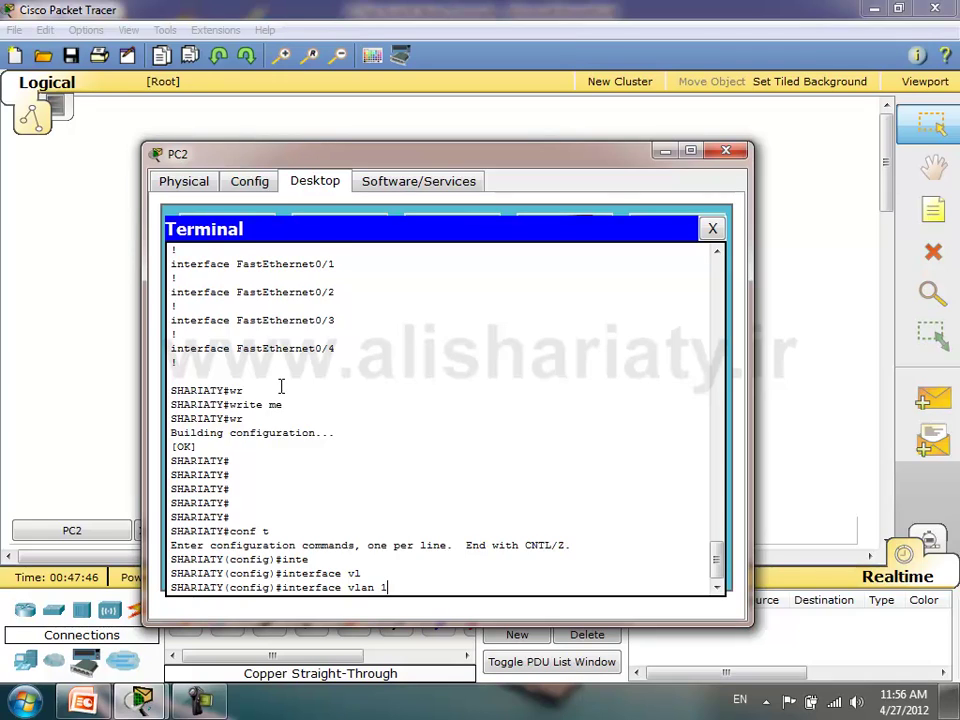
key(Return)
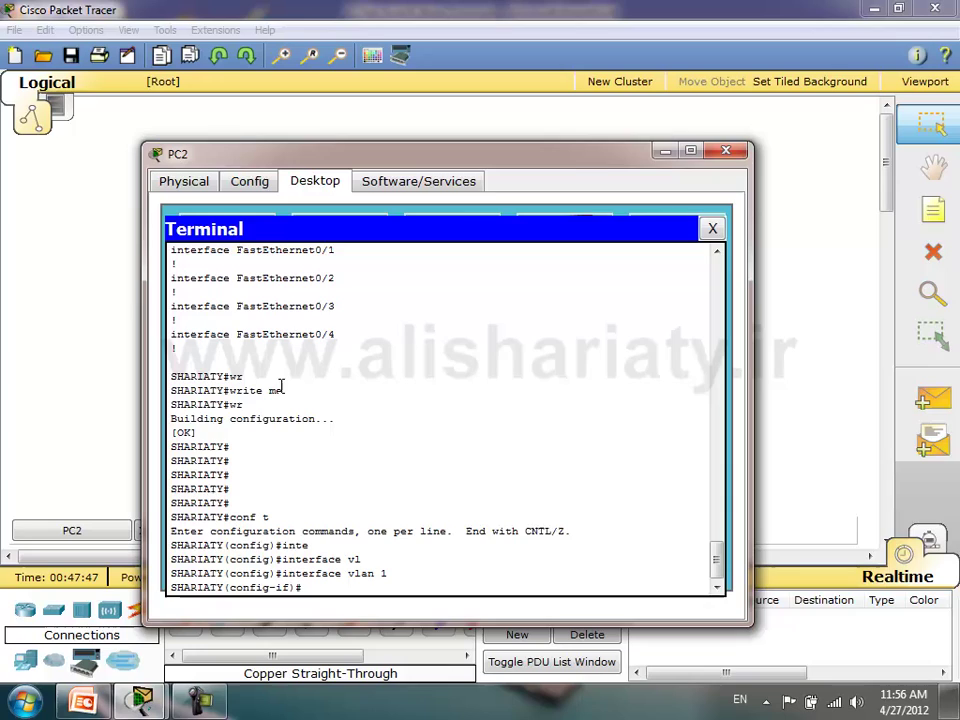
double_click(280, 588)
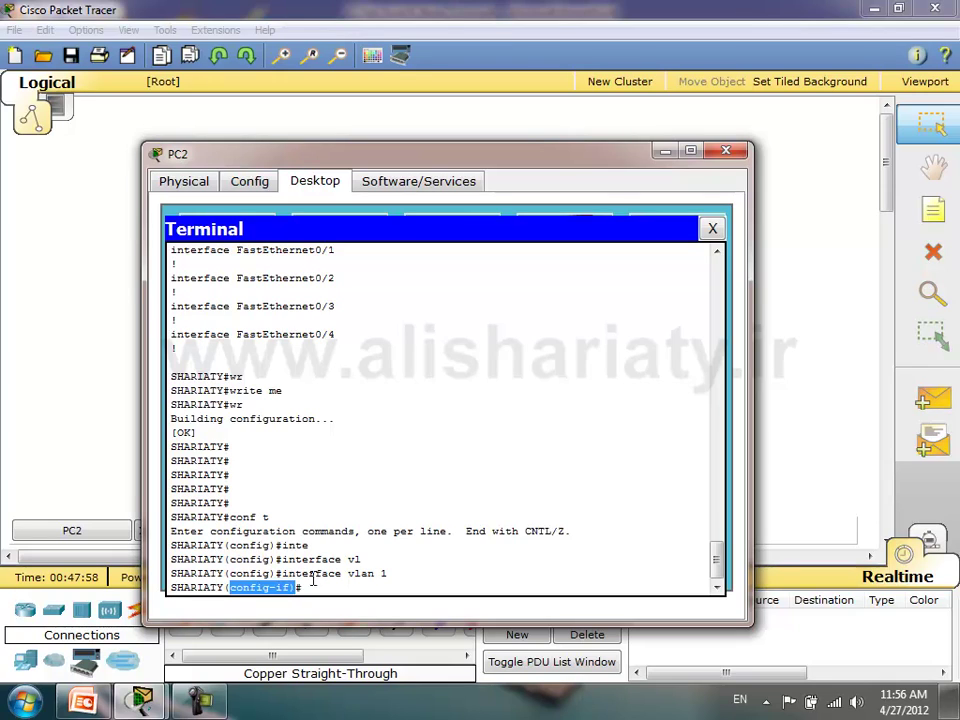
click(318, 585)
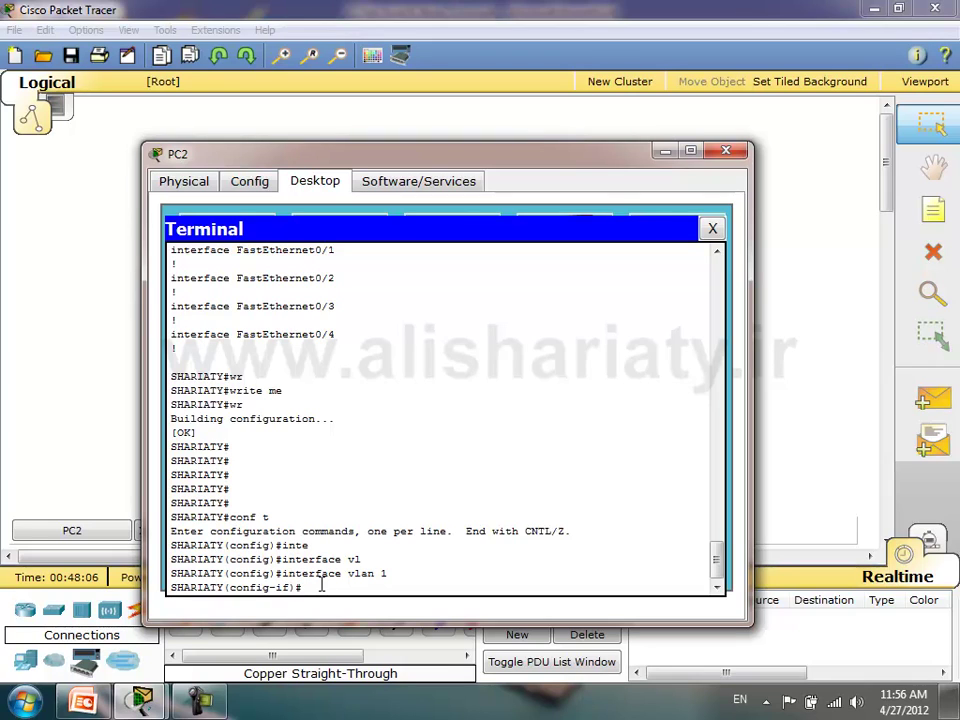
text(no shu)
key(Tab)
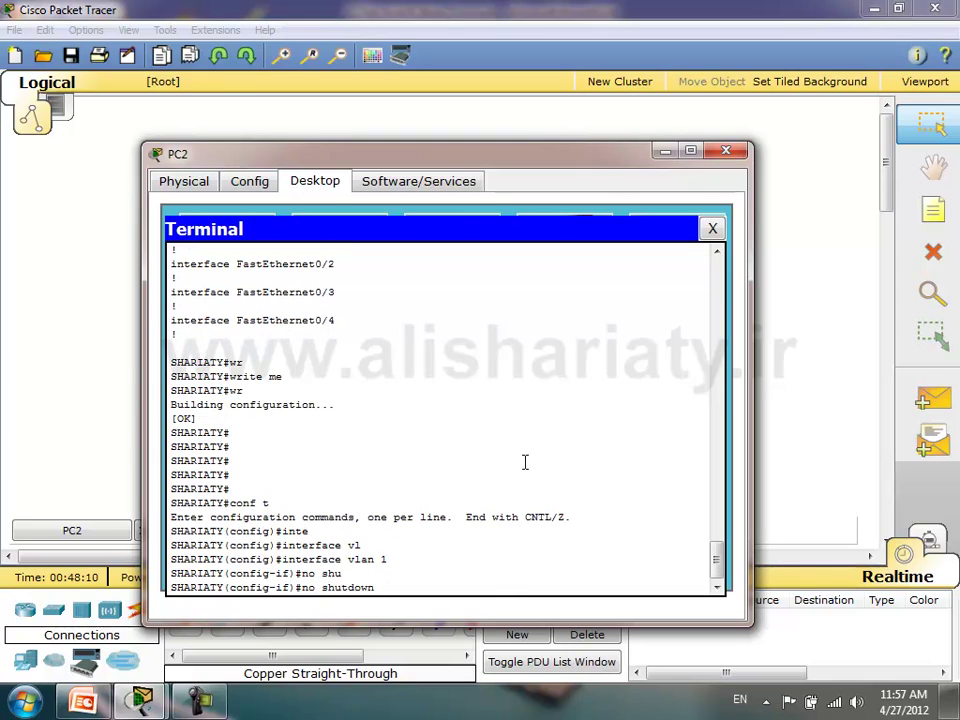
key(Return)
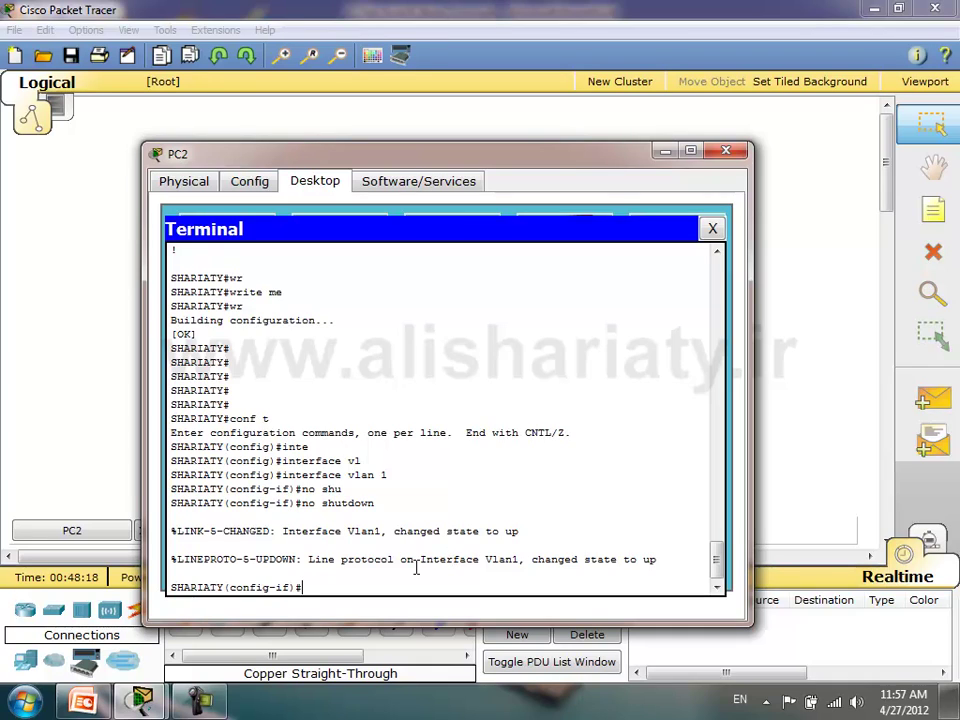
- Start the ip address command for VLAN 1 and list its accepted arguments with the context help
text(ip add)
key(Tab)
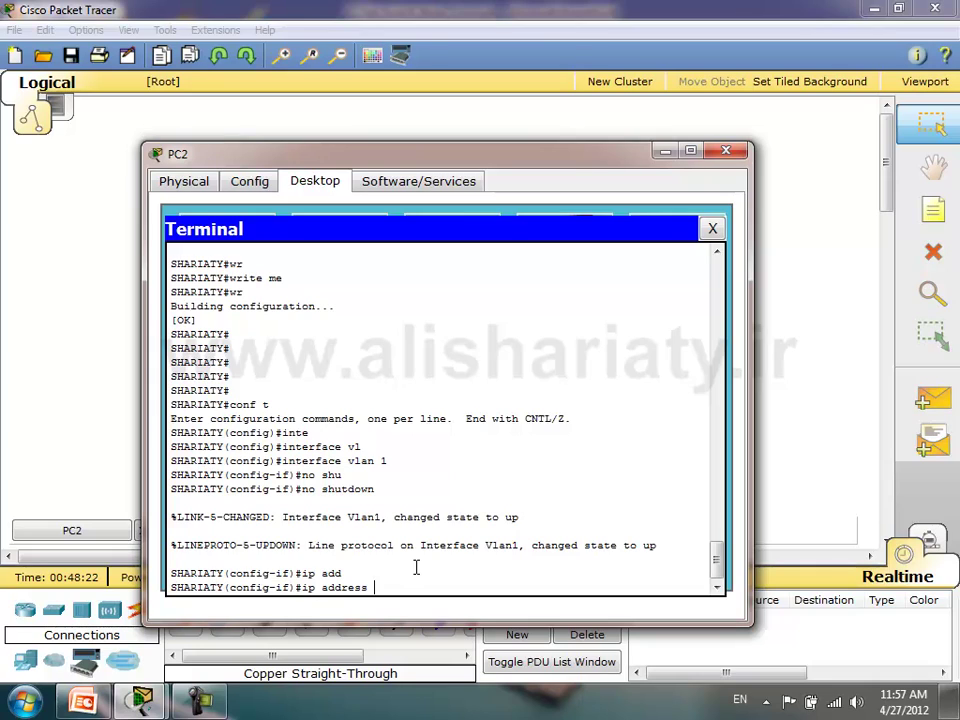
text(192.168.)
key(BackSpace)
key(BackSpace)
key(BackSpace)
key(BackSpace)
key(BackSpace)
key(BackSpace)
key(BackSpace)
key(BackSpace)
text(?)
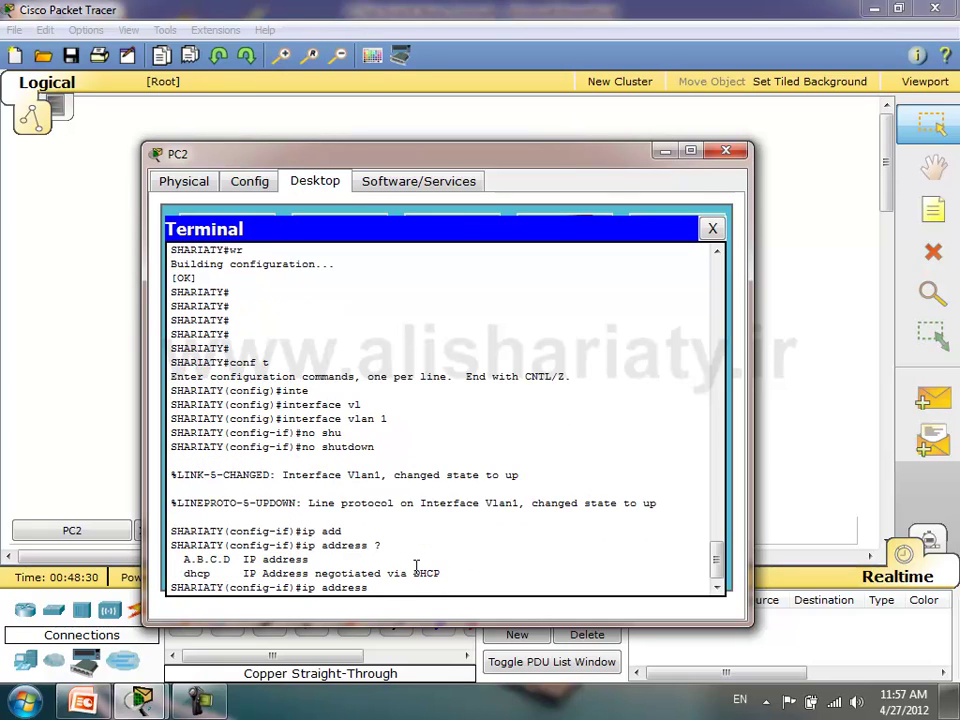
triple_click(270, 561)
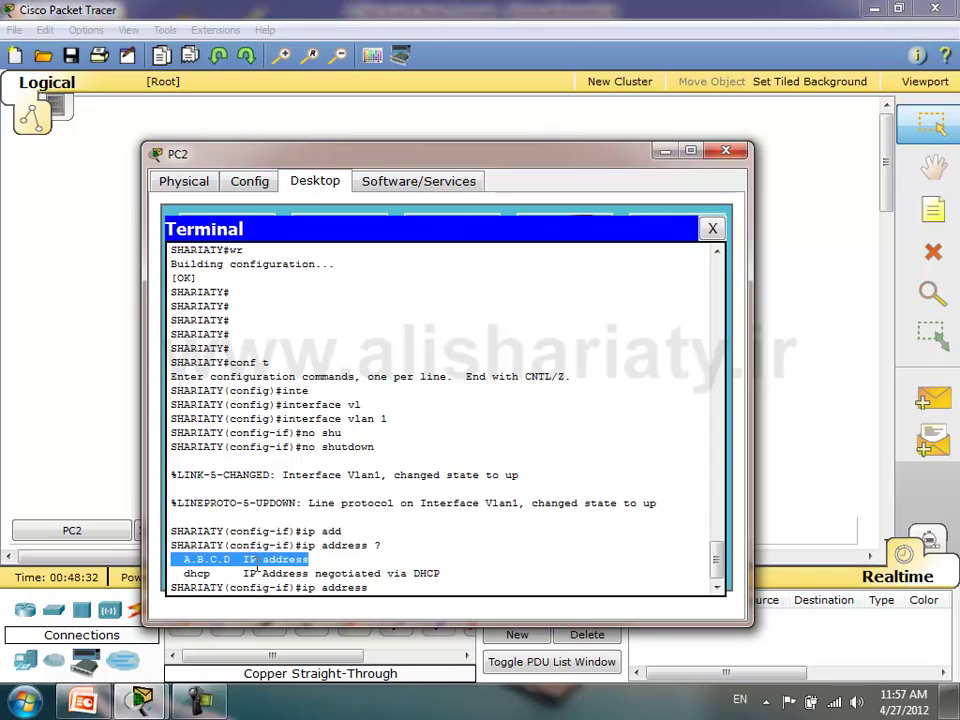
click(407, 590)
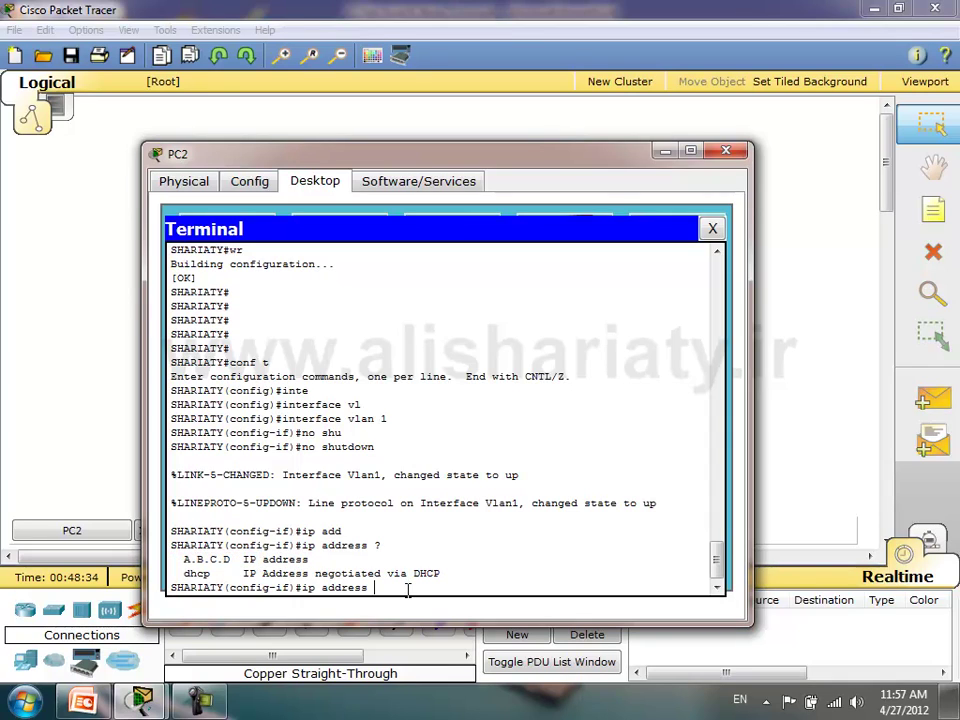
- Assign IP address 192.168.0.10 with subnet mask 255.255.255.0 to VLAN 1, checking the mask argument with context help
text(192.168.0.10 ?)
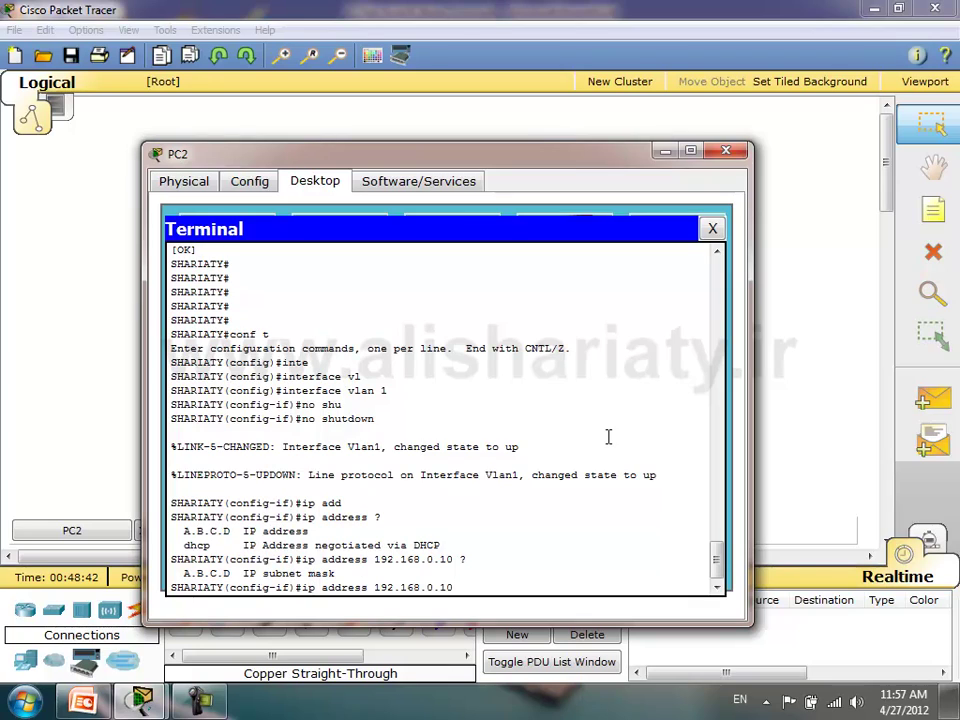
text(255.255.255.)
text(0)
key(Return)
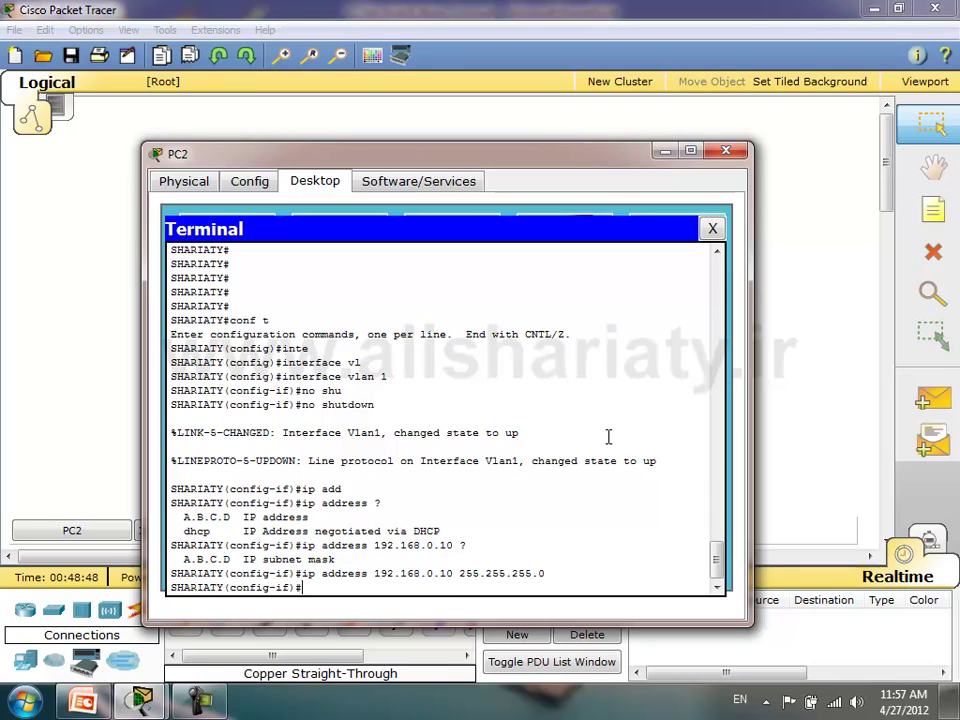
- Exit interface and global configuration modes back to the privileged prompt
text(exit)
key(Return)
text(exit)
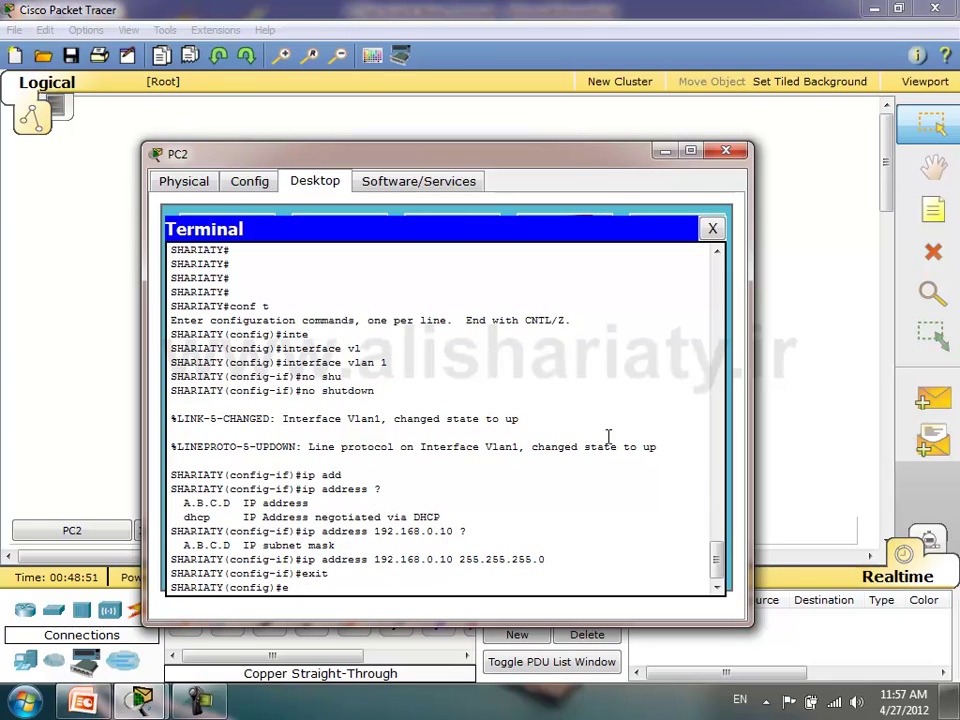
key(Return)
key(Return)
key(Return)
key(Return)
key(Return)
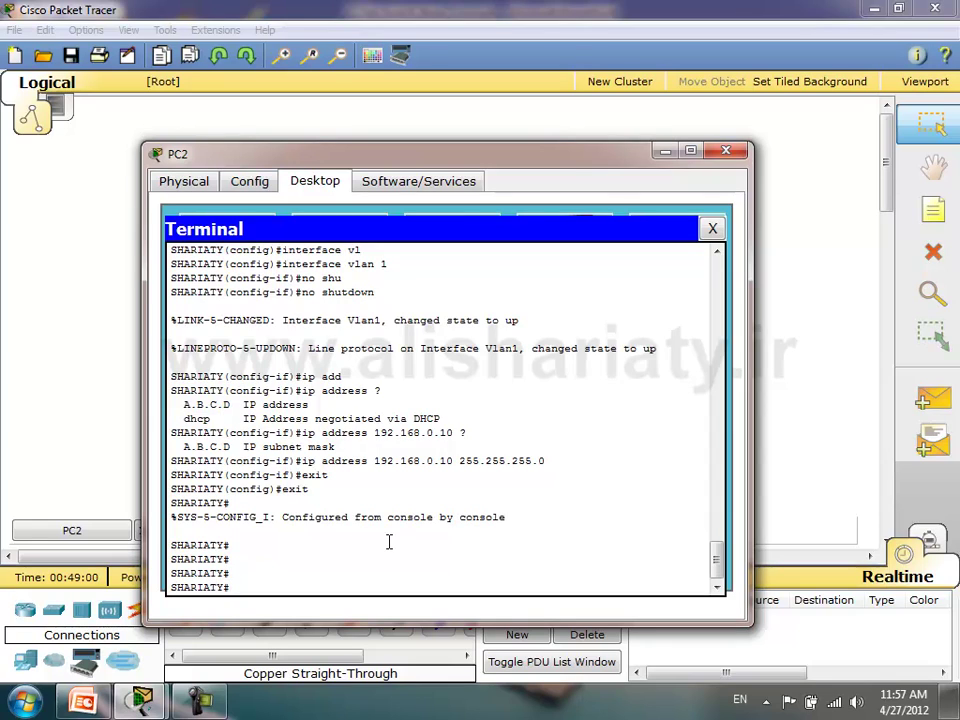
- Run show ip interface brief and page through the whole listing to check VLAN 1's IP address and status
text(sho)
key(Tab)
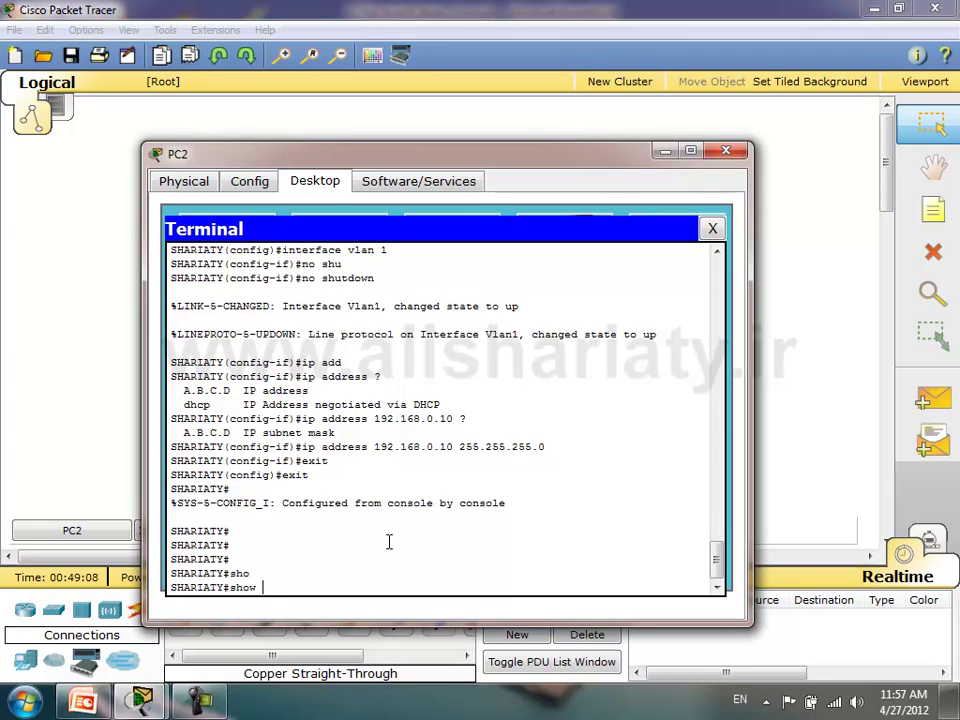
text(ip int)
key(Tab)
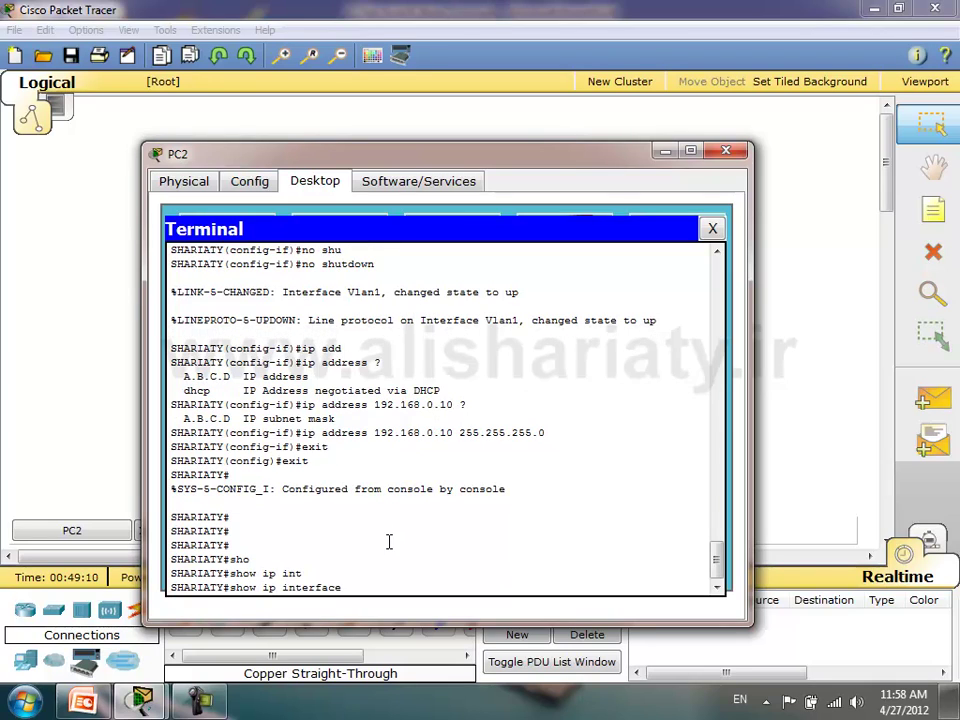
text(bri)
key(Tab)
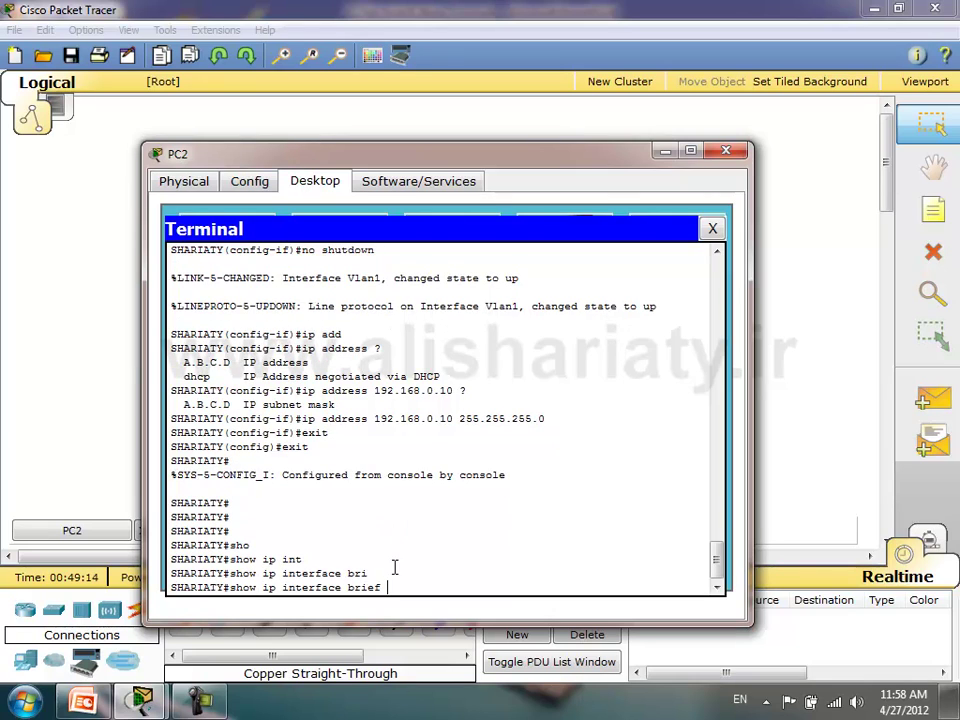
key(Return)
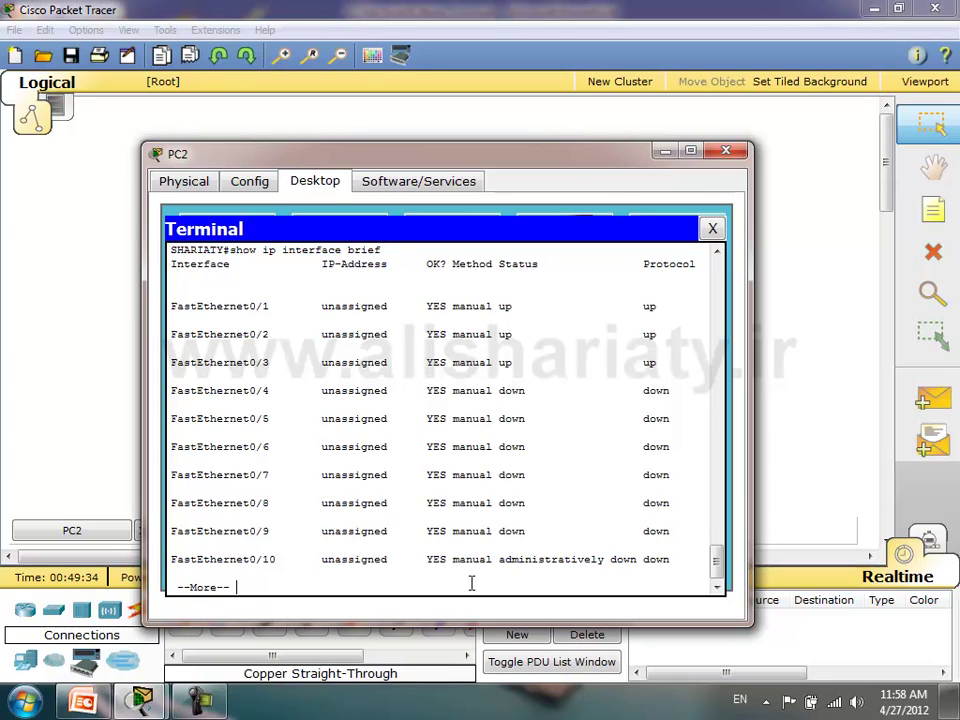
key(space)
key(space)
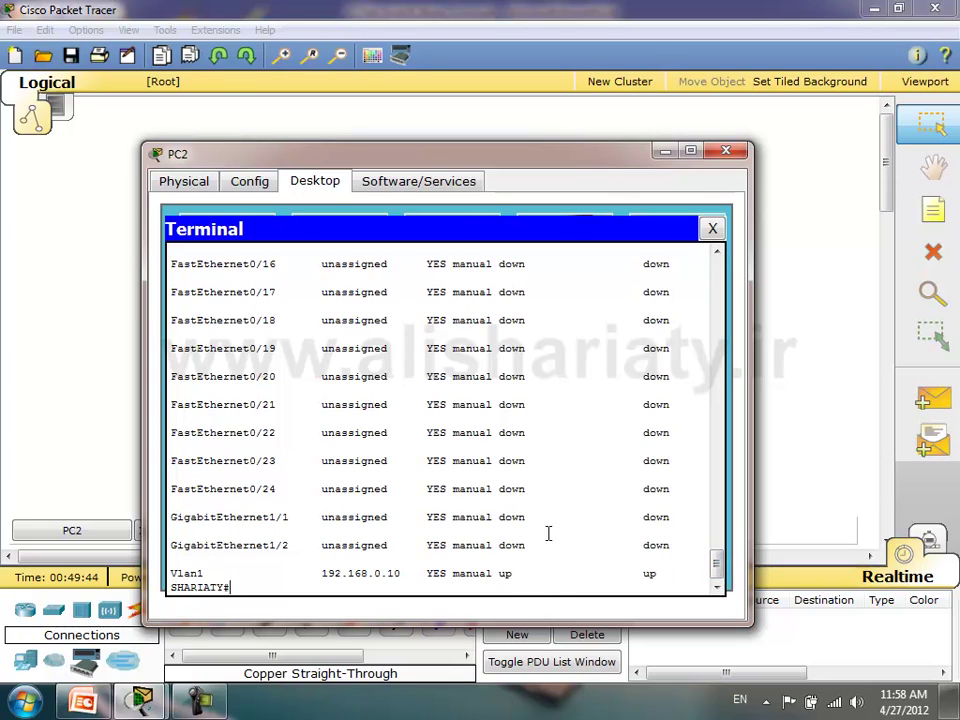
key(Return)
key(Return)
key(Return)
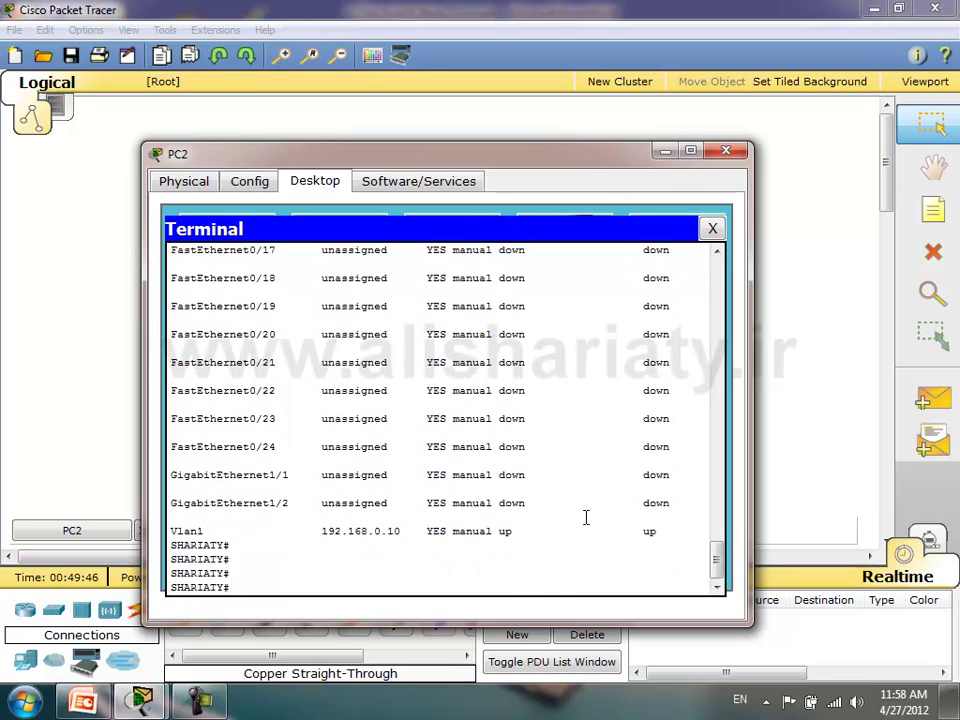
- Copy startup-config to the TFTP server at 192.168.0.1, accepting the default destination filename
text(cop)
key(Tab)
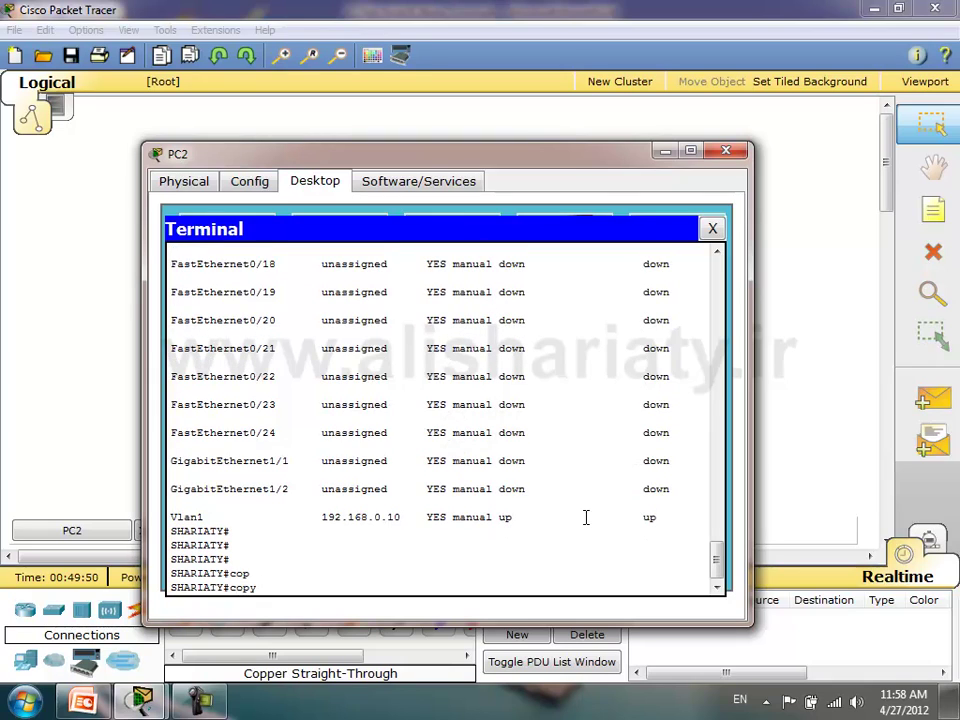
text(st)
key(Tab)
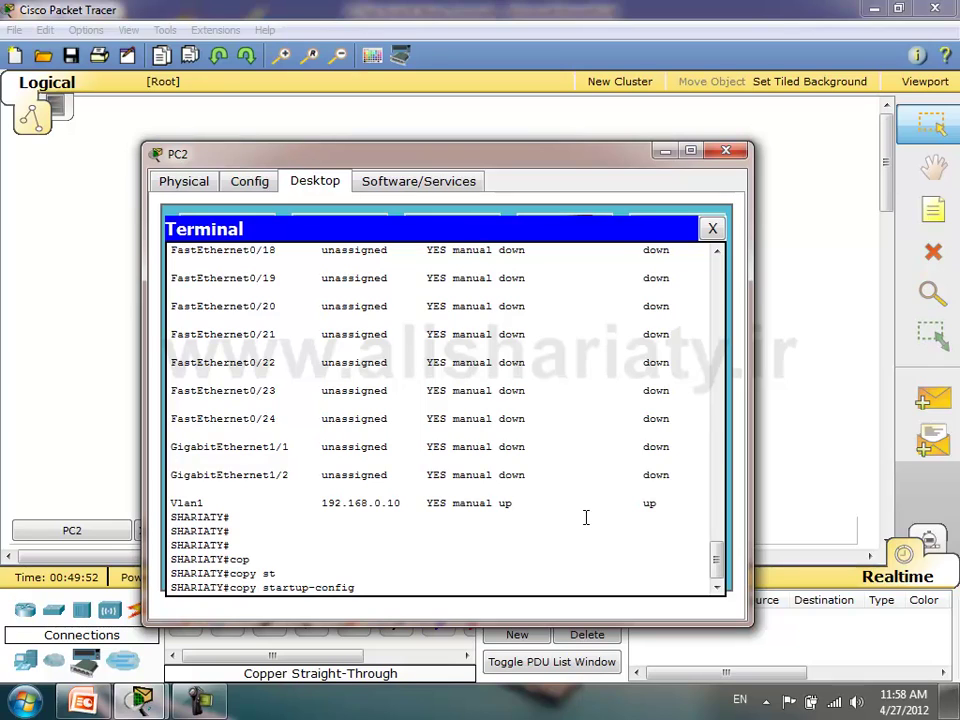
text(tf)
key(Tab)
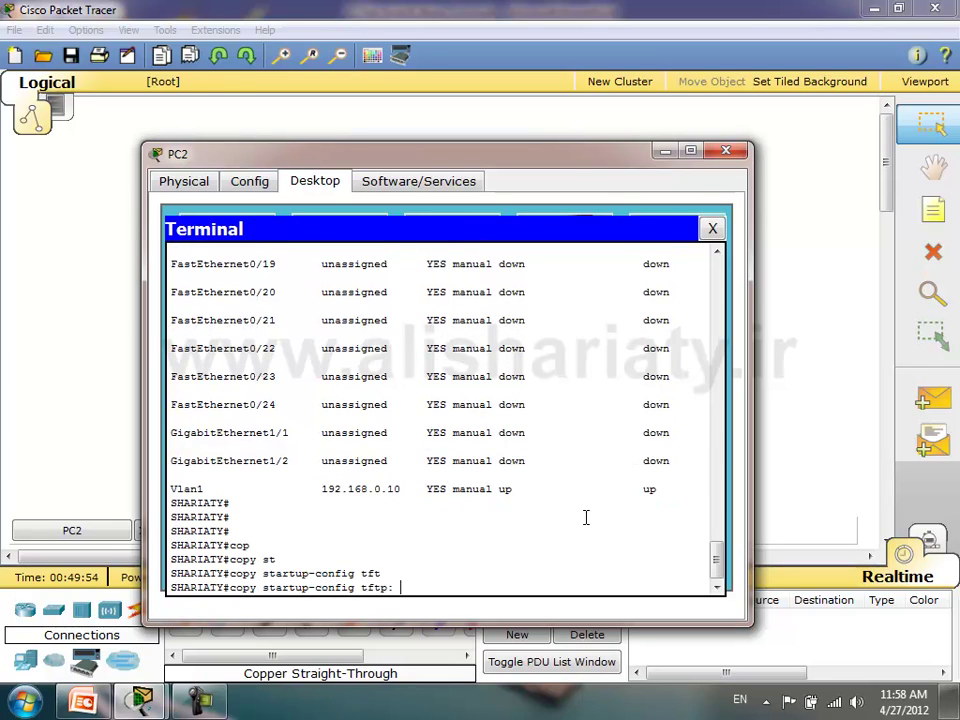
key(Return)
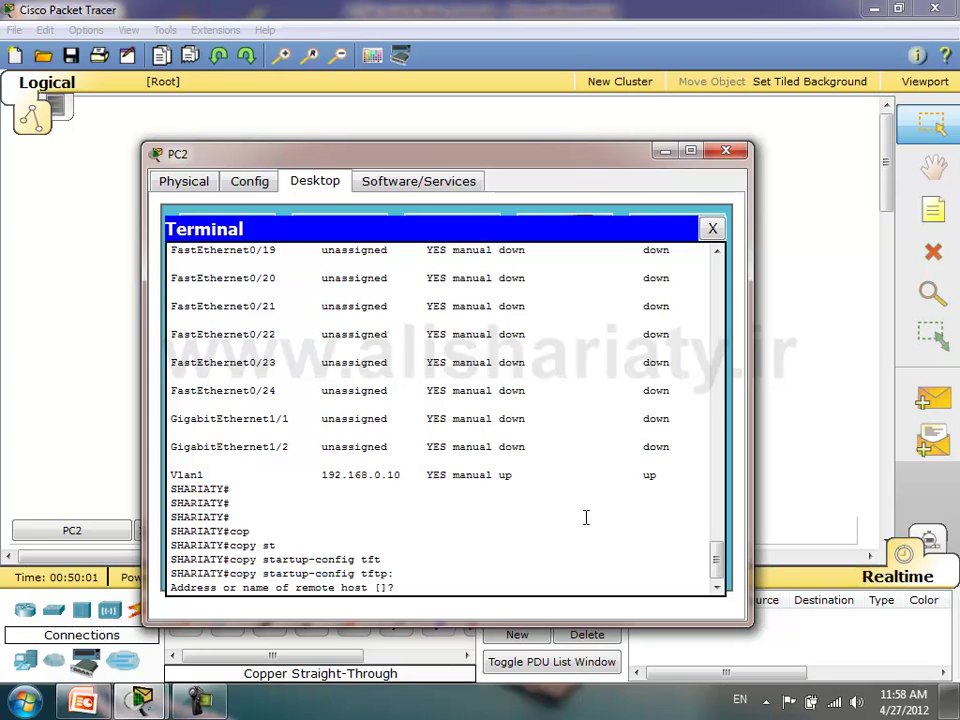
text(192.168.0.1)
key(Return)
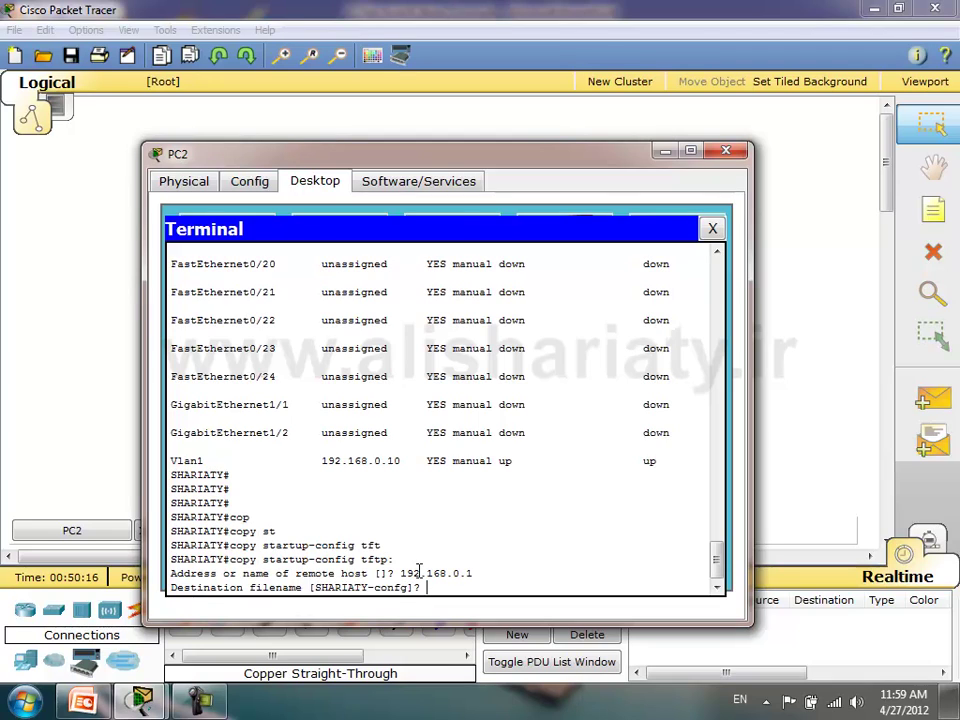
key(Return)
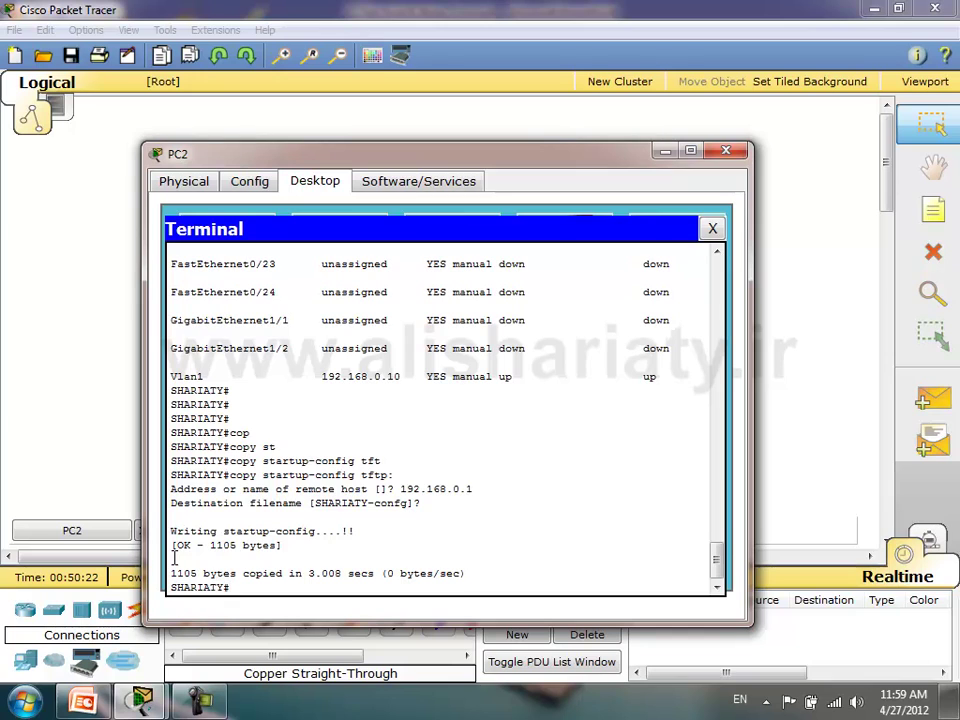
- Leave PC2's window, view the TFTP service's file list on Server0 and select the switch's copied configuration file
key(alt+F4)
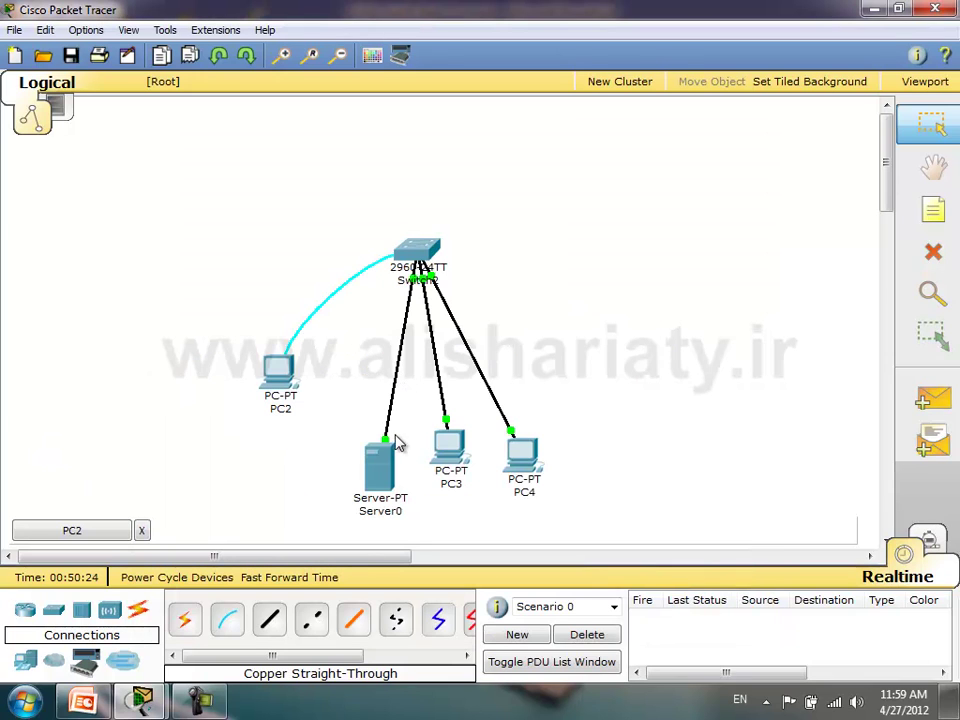
click(388, 465)
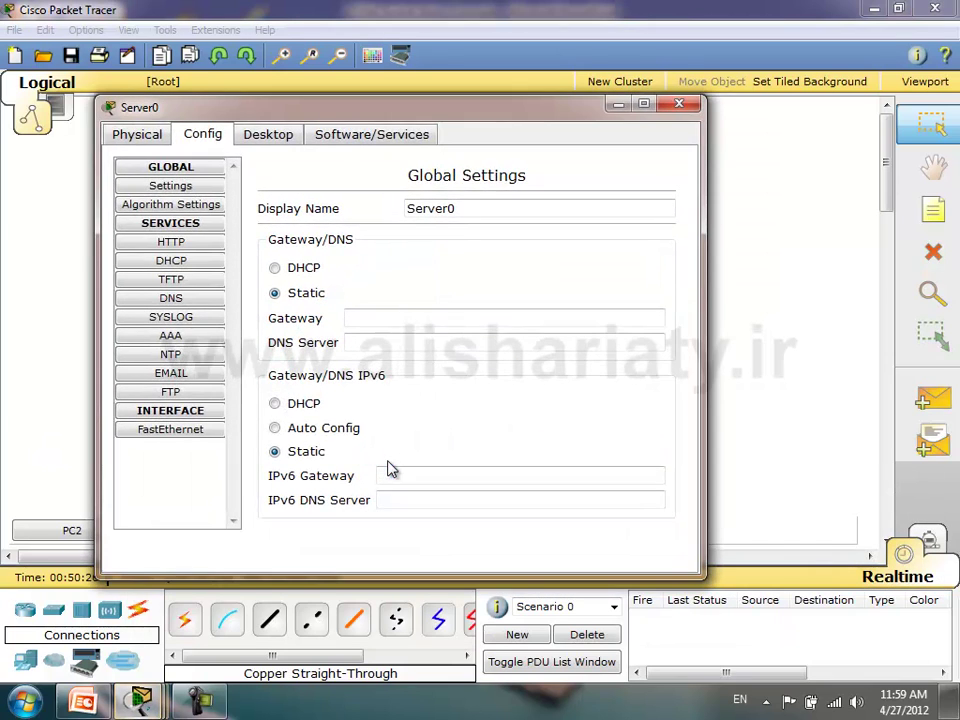
click(193, 285)
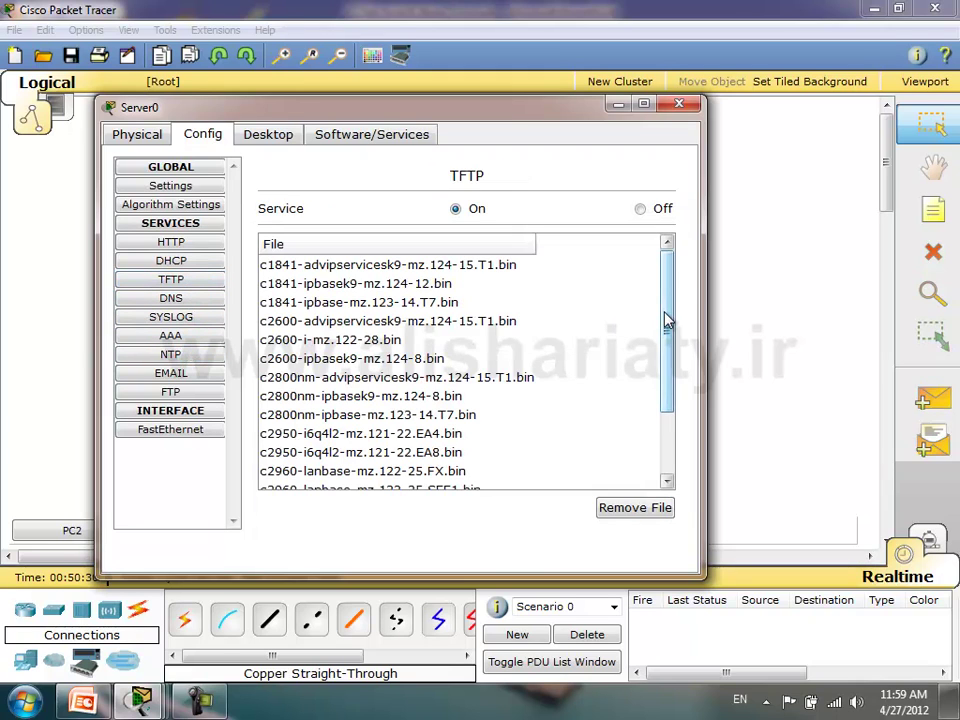
drag(667, 320, 670, 428)
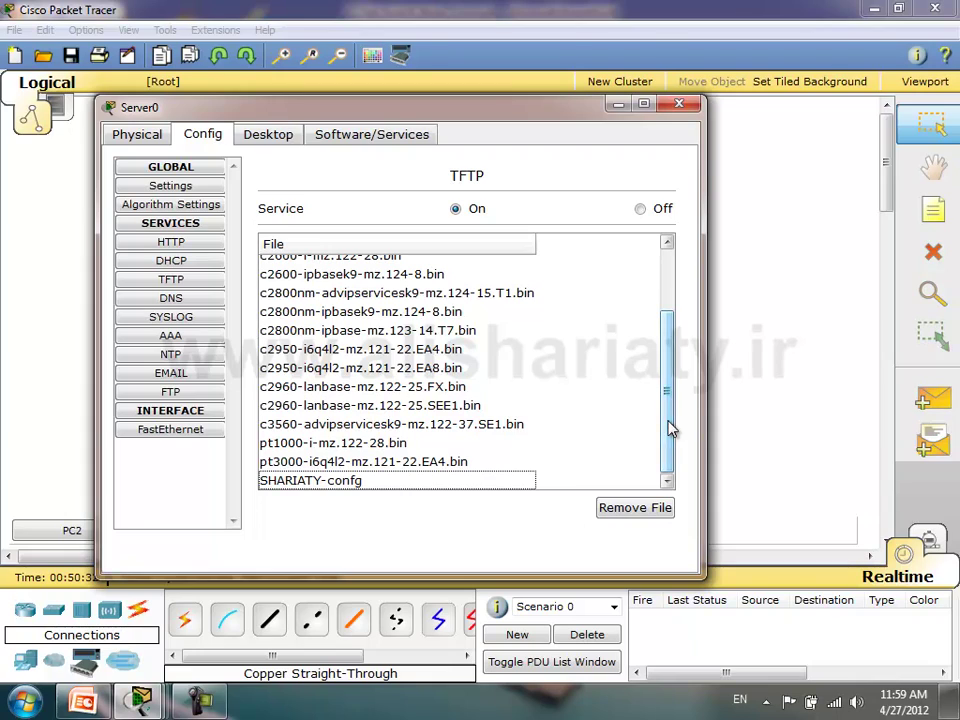
click(413, 484)
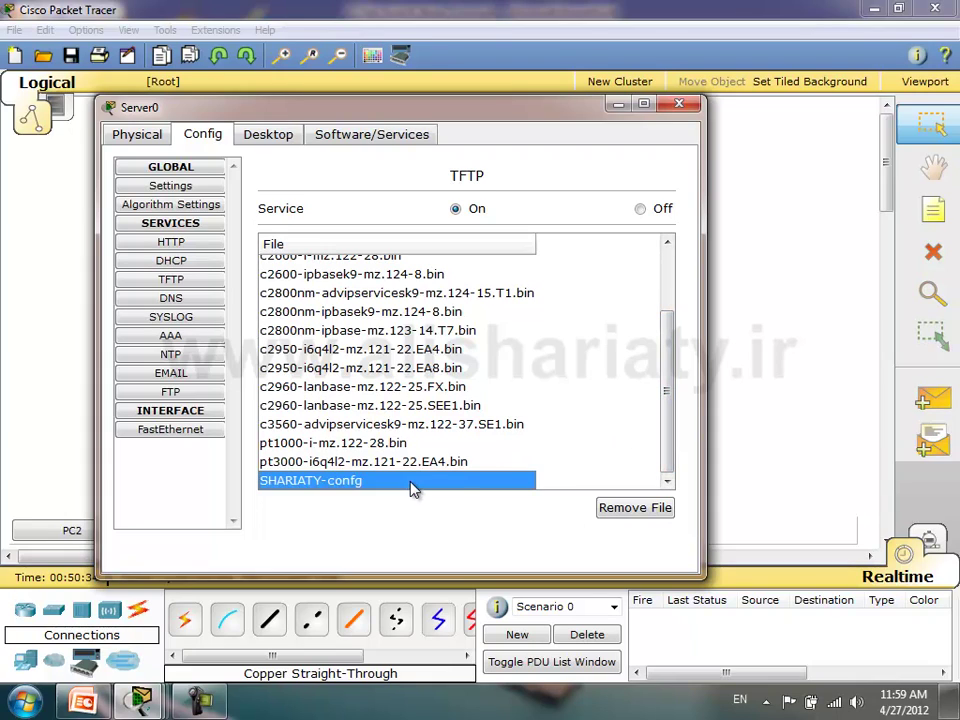